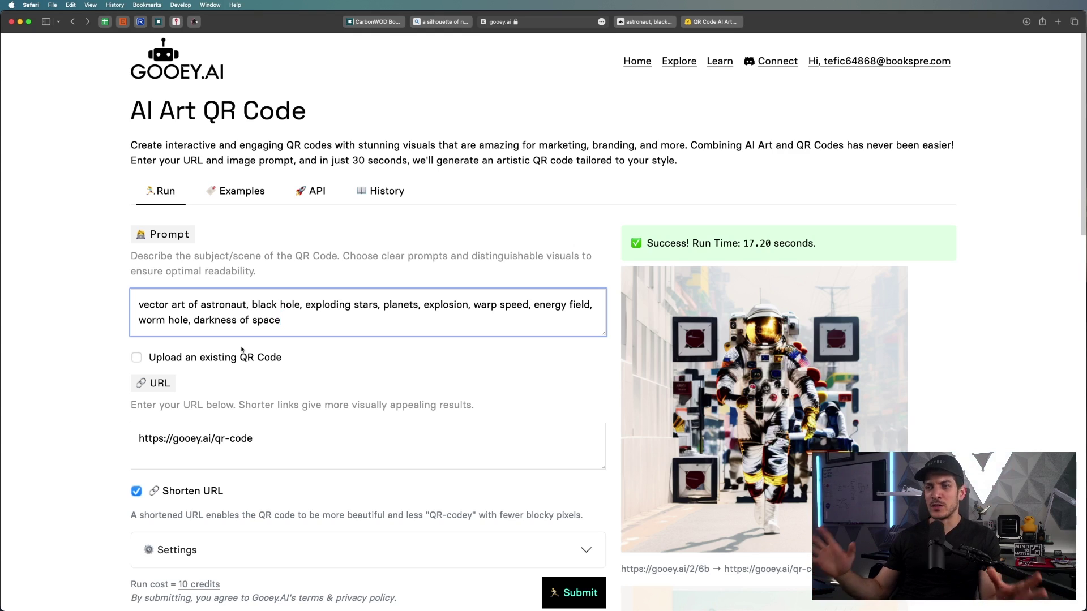
# Set the QR code's URL to skallilabs.com and generate the art from the astronaut prompt
pyautogui.tripleClick(207, 426)
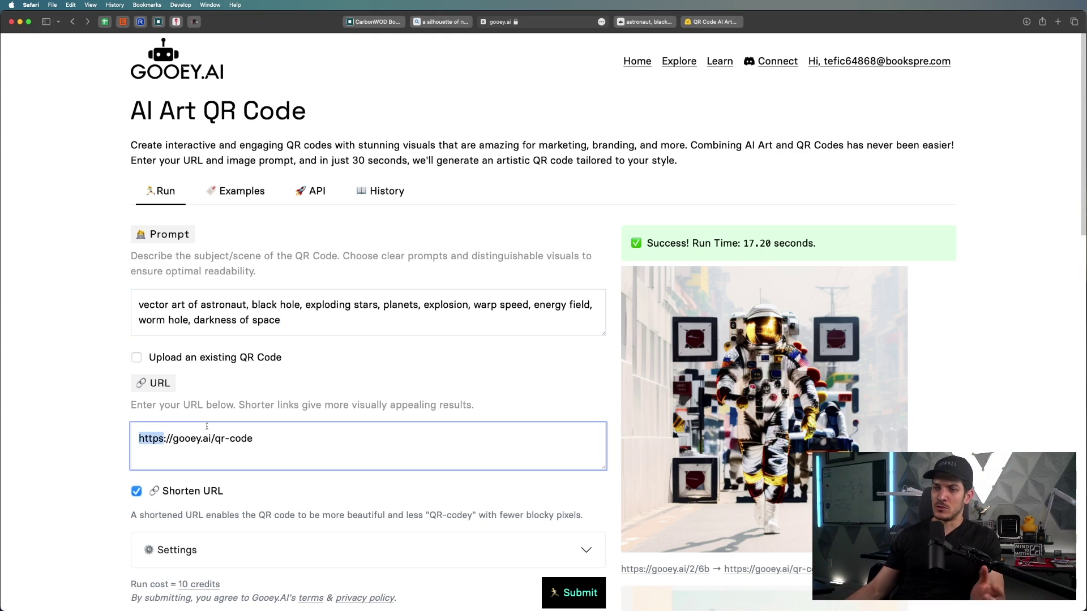
pyautogui.write('skall')
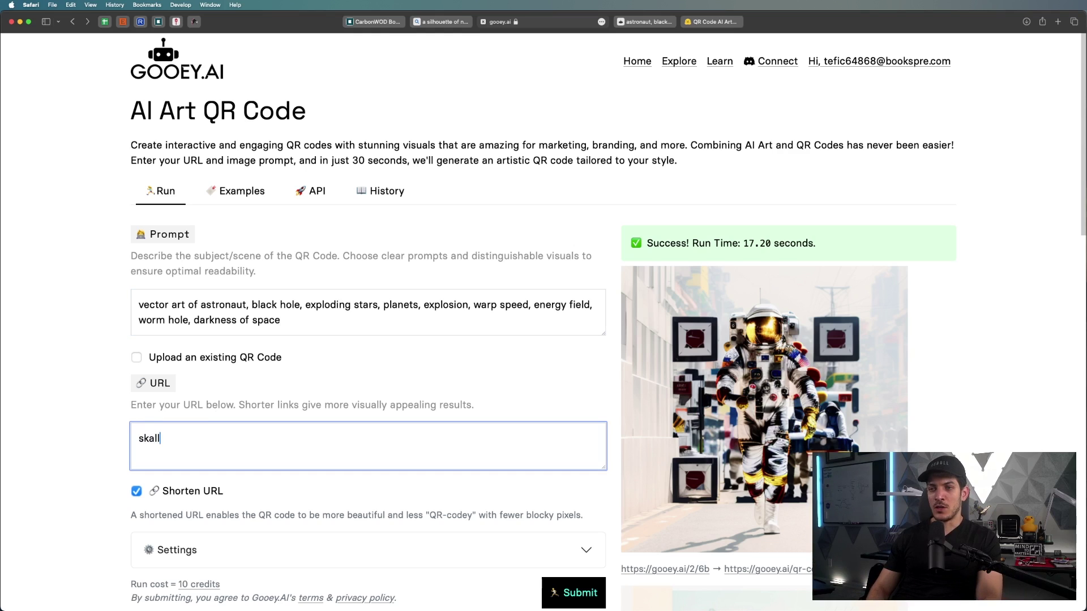
pyautogui.write('ilabs.com')
pyautogui.click(573, 593)
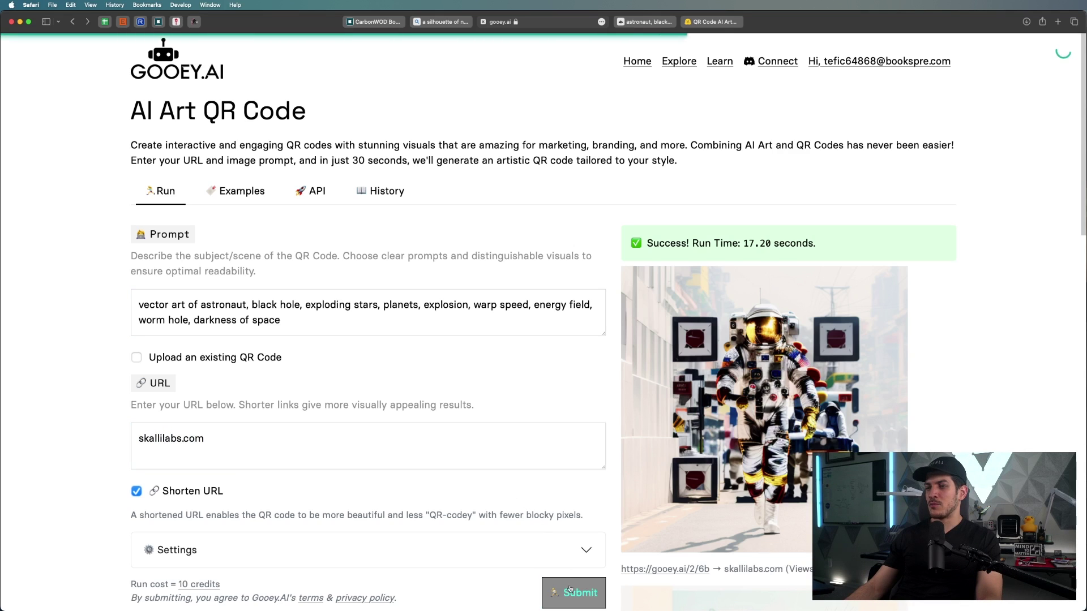
# Review the generated QR code images and save the first one to the Downloads folder
pyautogui.scroll(-5, 68, 415)
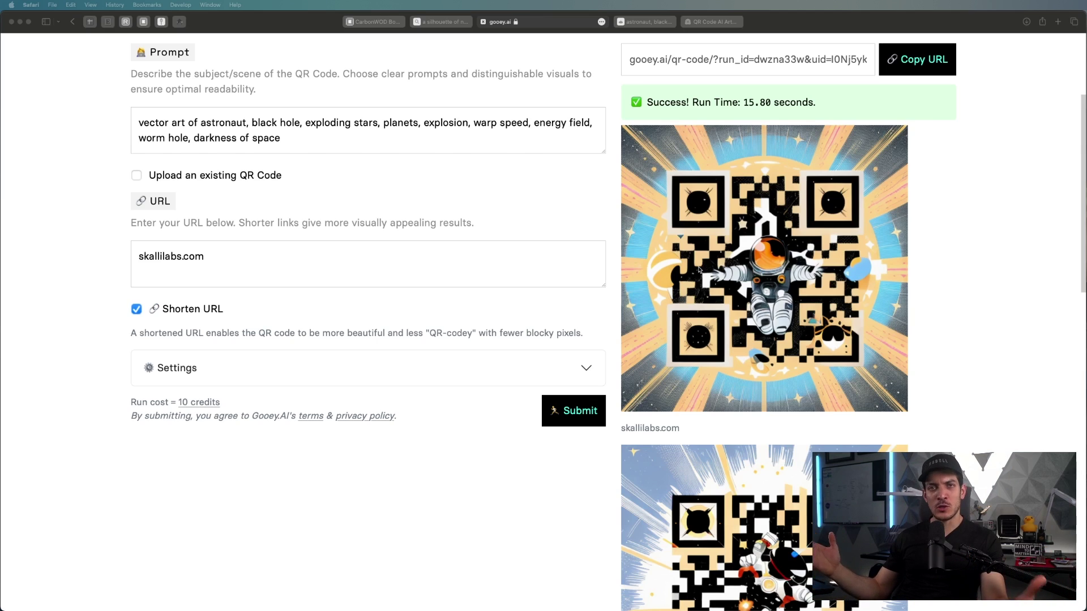
pyautogui.scroll(-3, 699, 270)
pyautogui.scroll(-2, 699, 270)
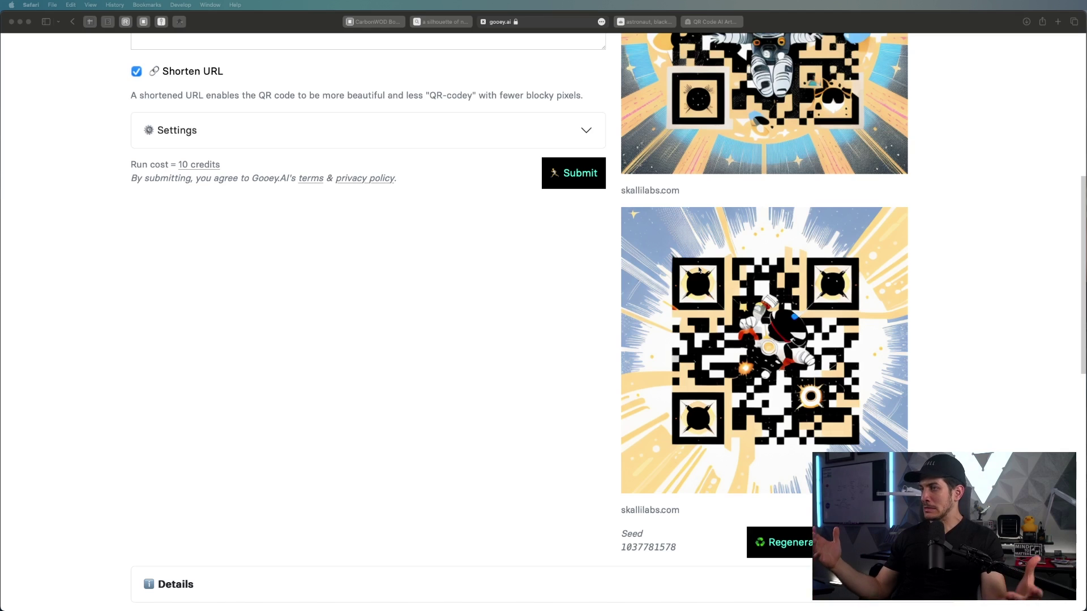
pyautogui.scroll(7, 700, 270)
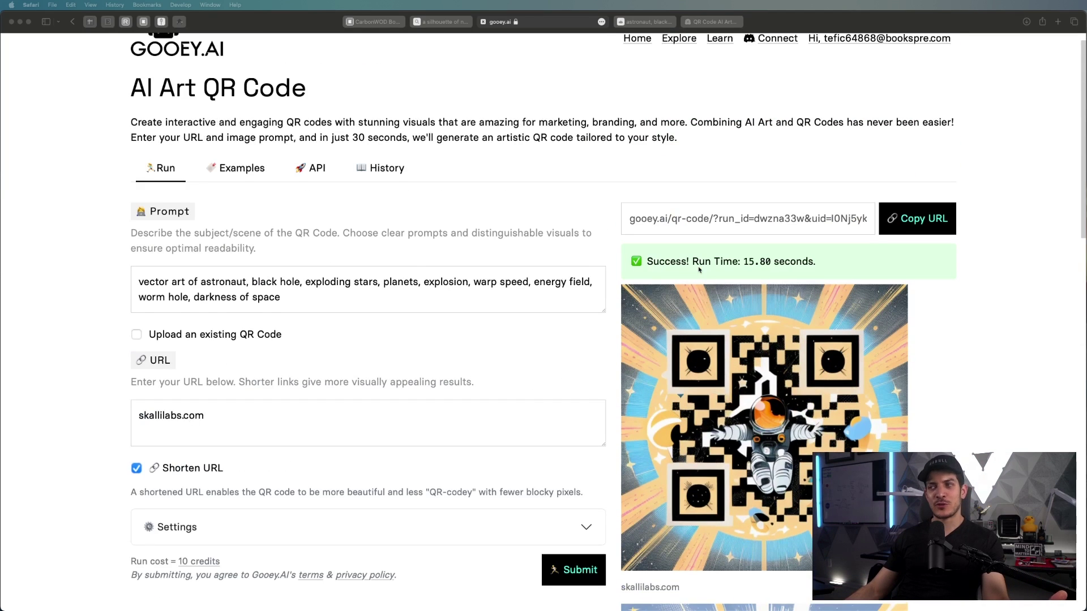
pyautogui.scroll(-2, 700, 270)
pyautogui.rightClick(788, 218)
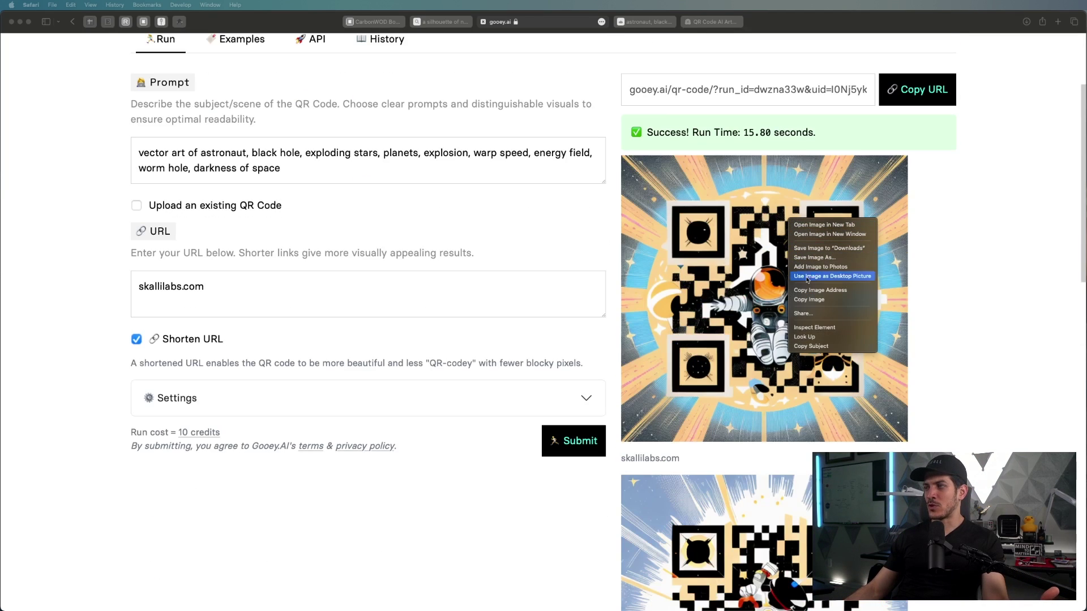
pyautogui.click(820, 248)
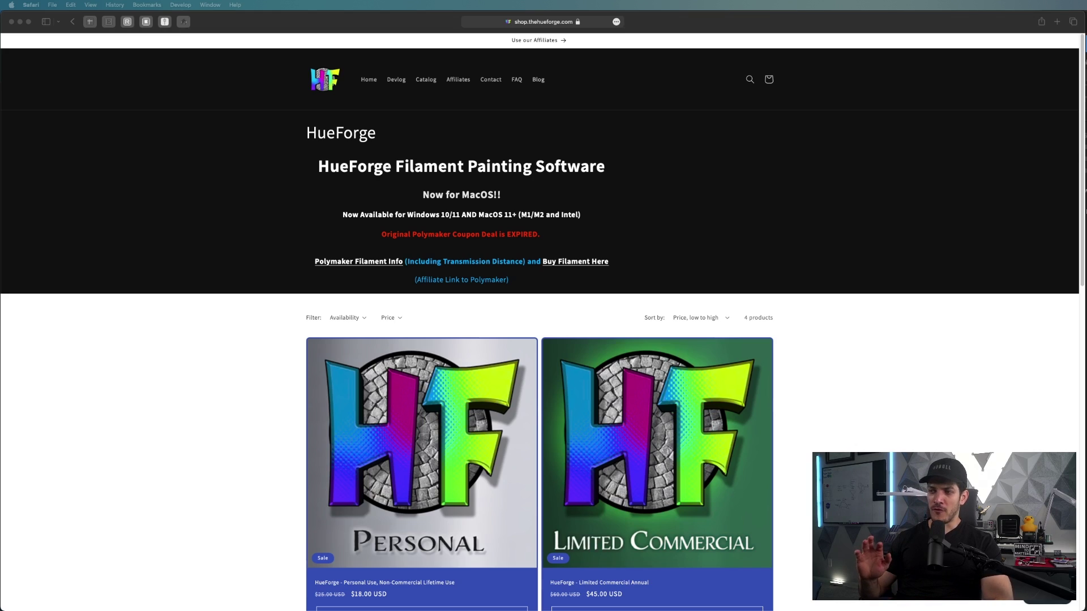
# Switch to HueForge and load the saved astronaut QR code image into the empty workspace
pyautogui.scroll(-5, 132, 326)
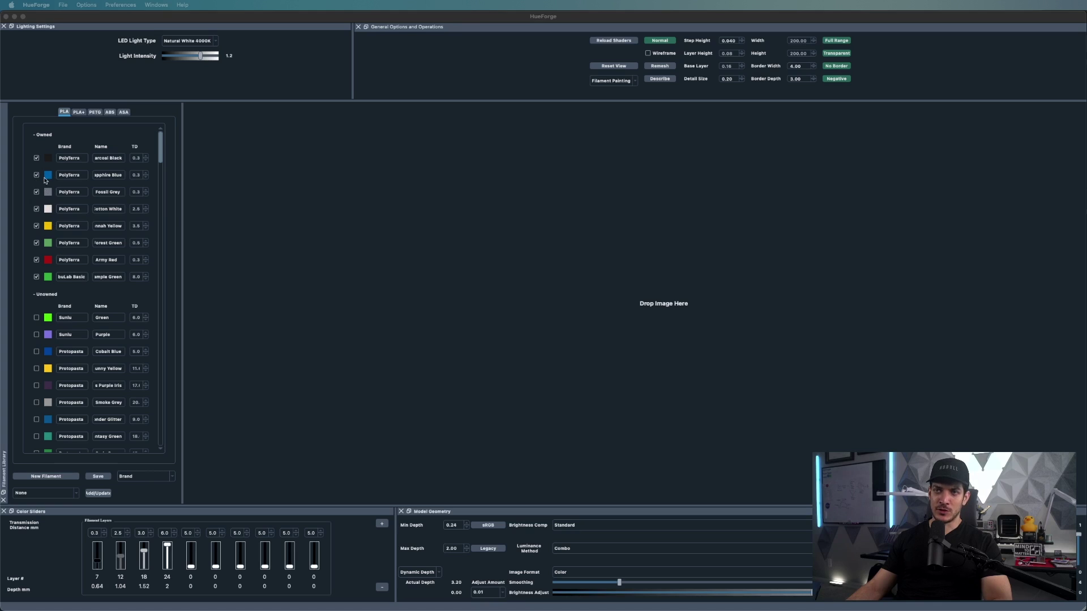
pyautogui.click(35, 136)
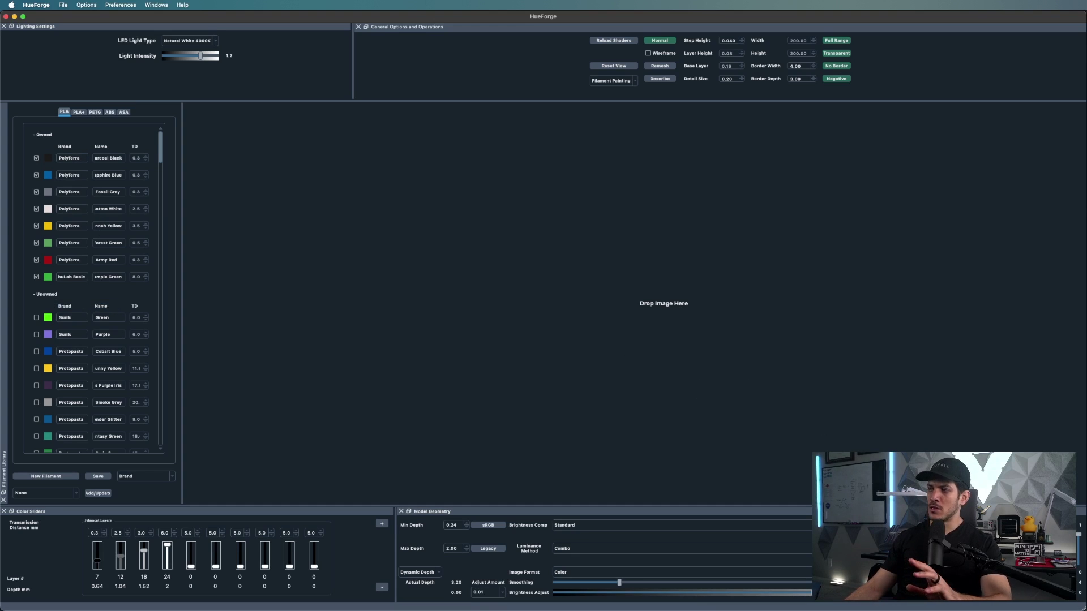
pyautogui.moveTo(815, 609)
pyautogui.moveTo(940, 589); pyautogui.dragTo(607, 352)
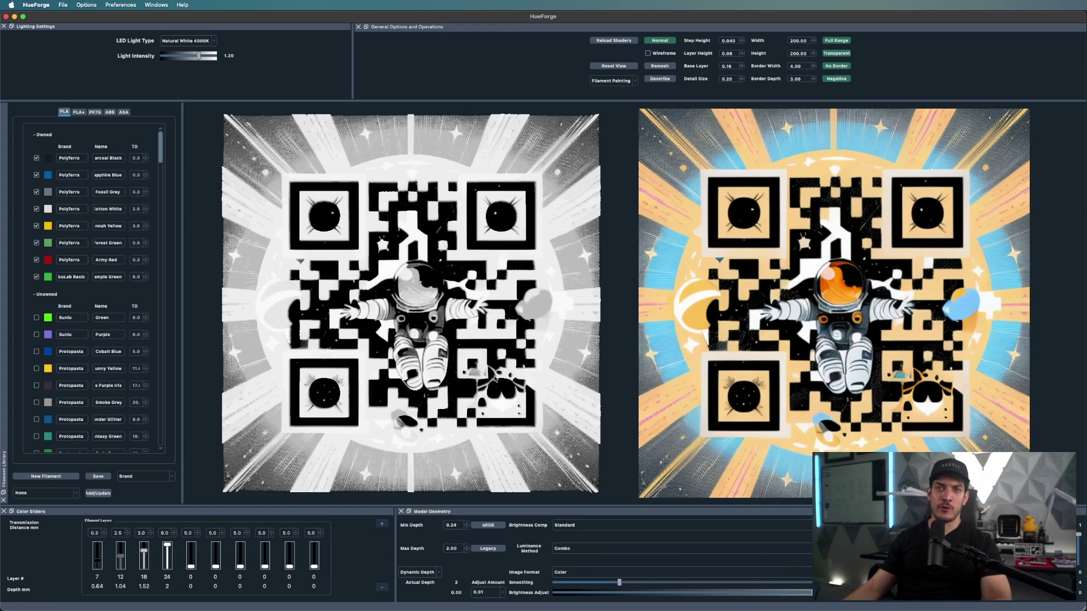
# Assign PolyTerra Cotton White to the fourth filament layer, extending it to layer 37 with the max depth set to 3.00
pyautogui.moveTo(526, 436); pyautogui.dragTo(604, 288)
pyautogui.scroll(5, 566, 289)
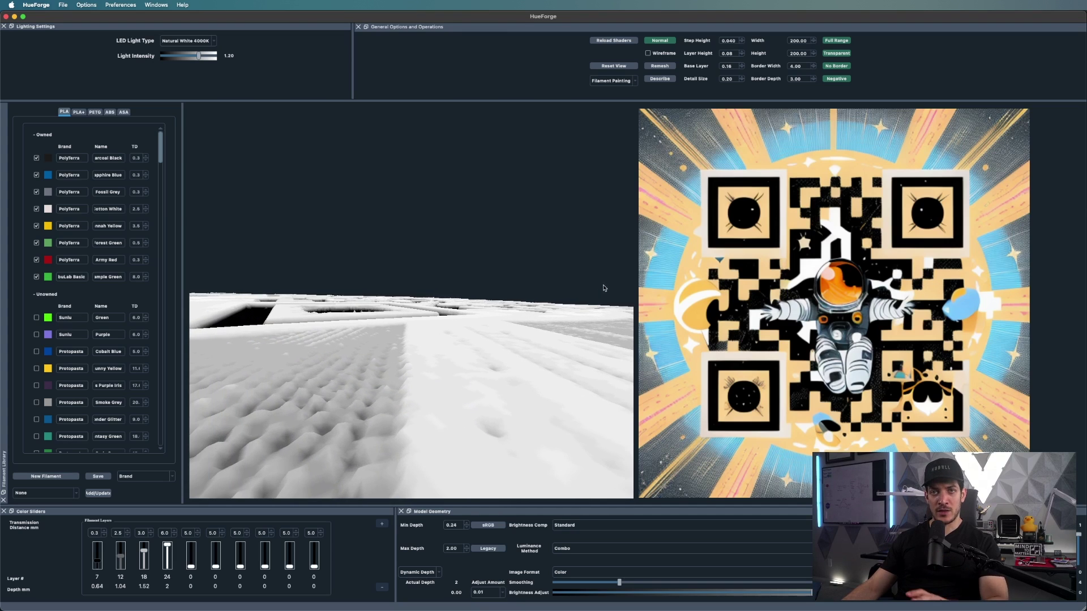
pyautogui.click(614, 66)
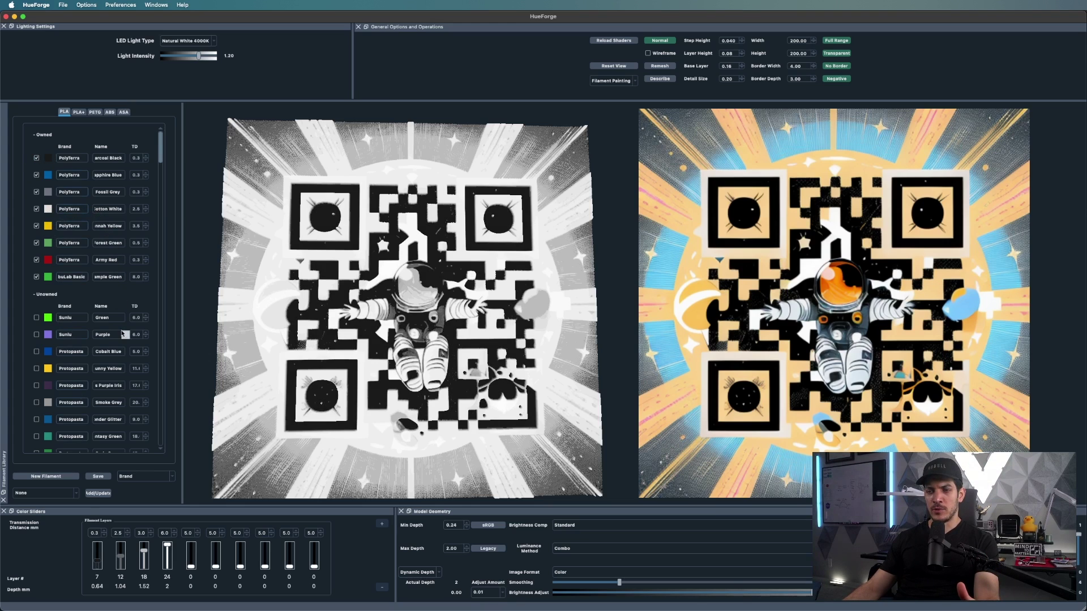
pyautogui.moveTo(168, 561); pyautogui.dragTo(169, 563)
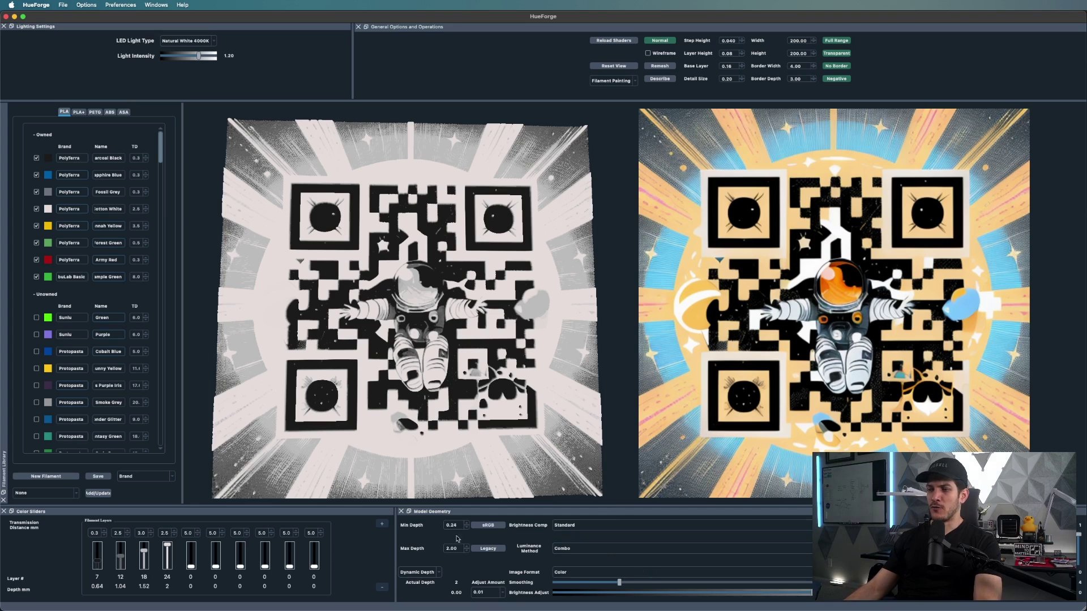
pyautogui.scroll(2, 452, 549)
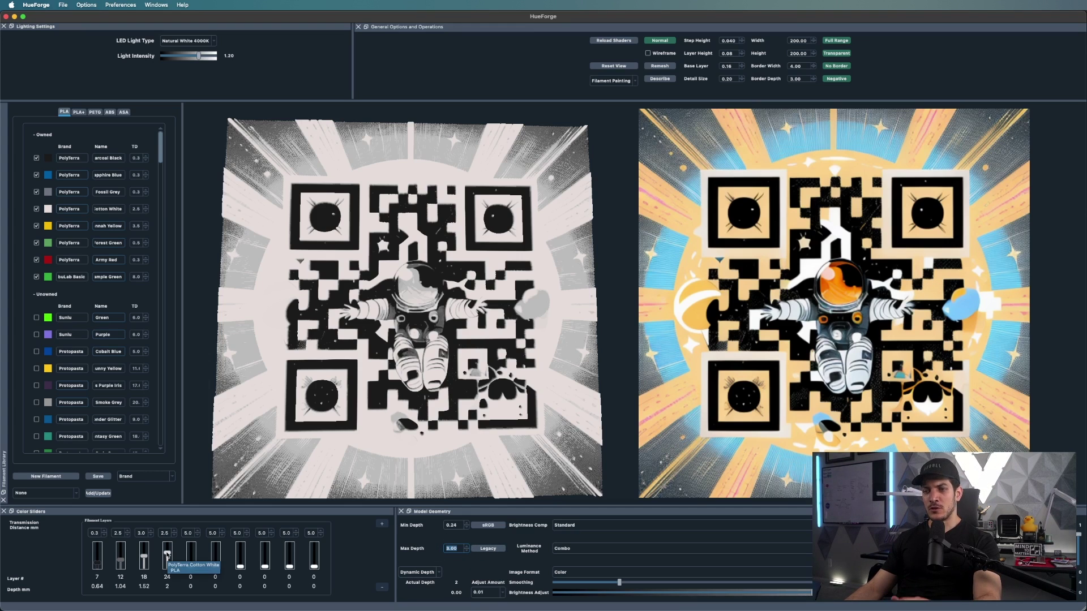
pyautogui.moveTo(168, 557); pyautogui.dragTo(168, 546)
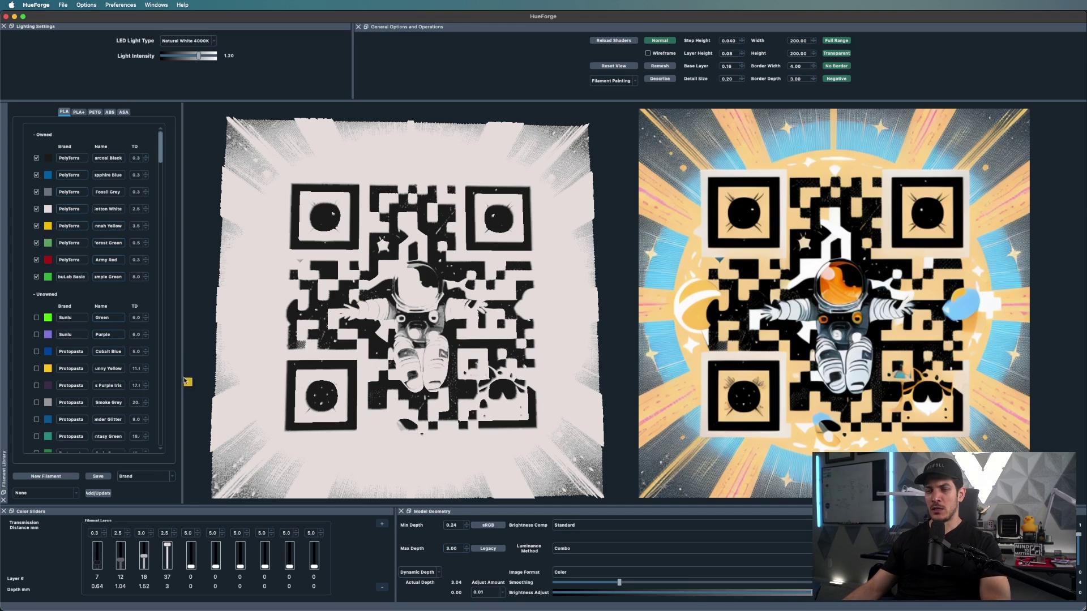
# Assign PolyTerra yellow to the third filament layer, Army Red to the second and PolyTerra blue to the fifth
pyautogui.moveTo(176, 551); pyautogui.dragTo(146, 562)
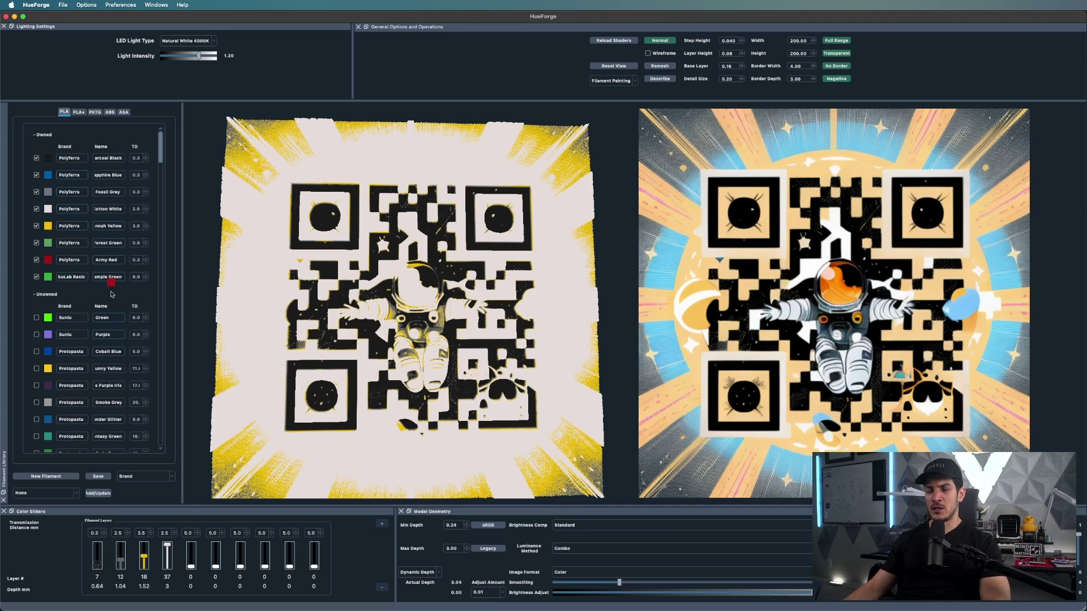
pyautogui.moveTo(120, 563); pyautogui.dragTo(120, 563)
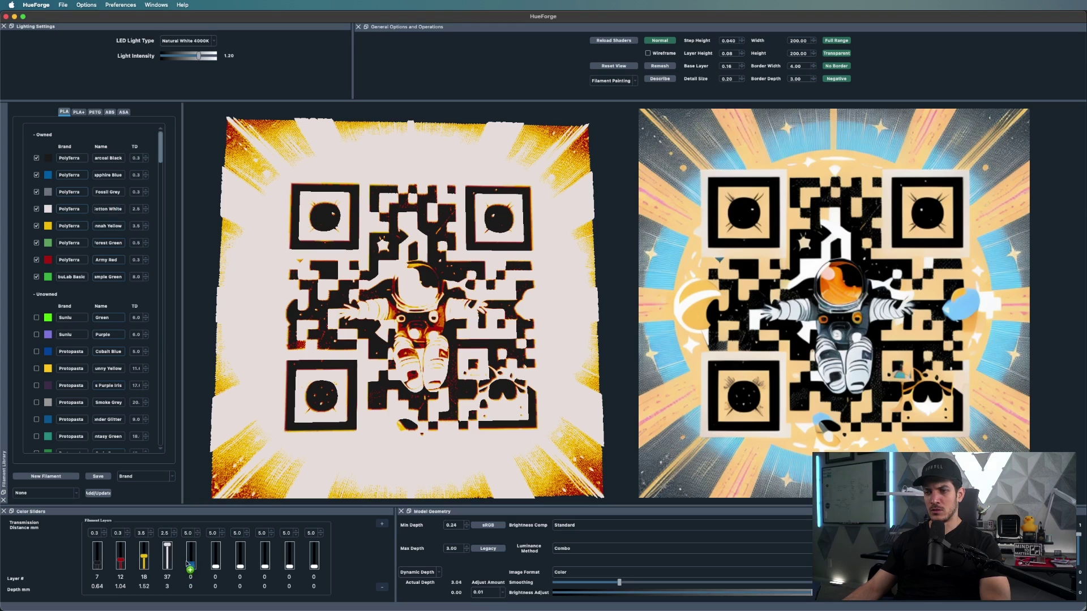
pyautogui.moveTo(186, 563); pyautogui.dragTo(188, 560)
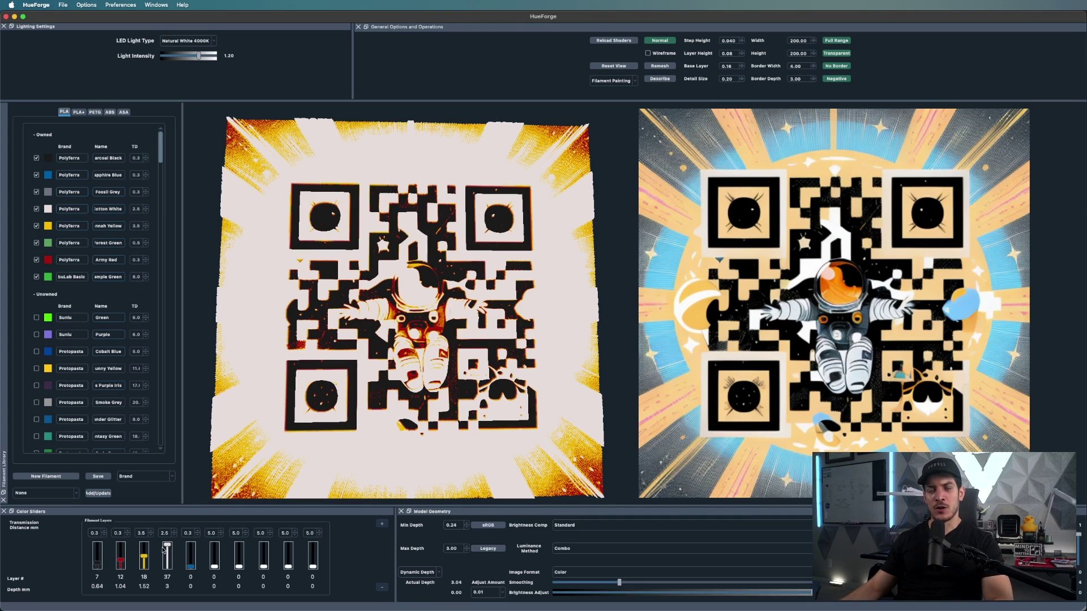
# Set the luminance method to Color Aware and adjust the blue filament to layer 16, yellow to layer 20 and red to layer 18
pyautogui.click(561, 549)
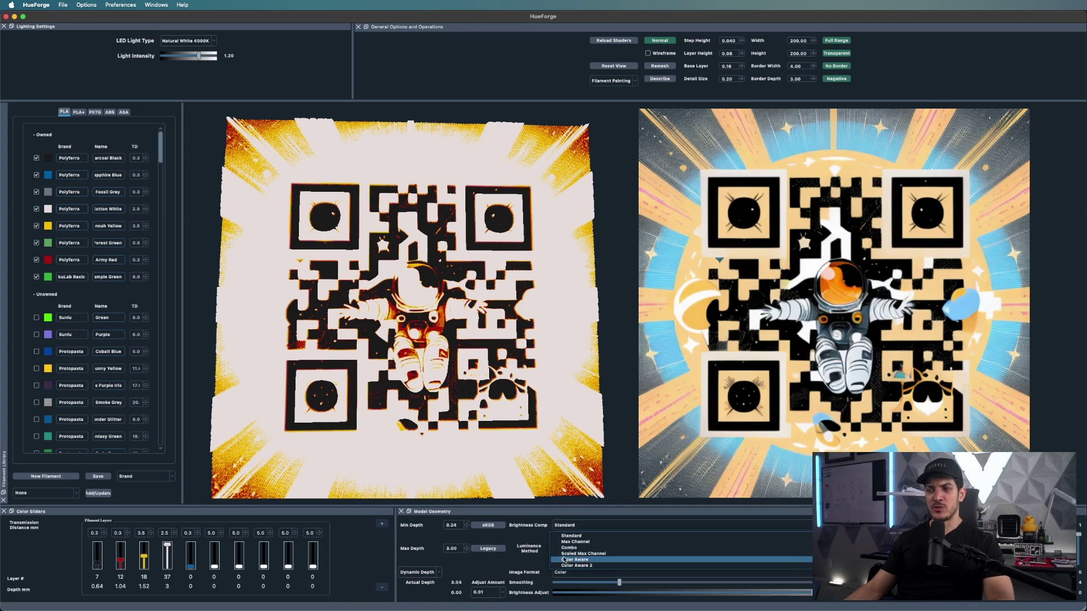
pyautogui.click(565, 560)
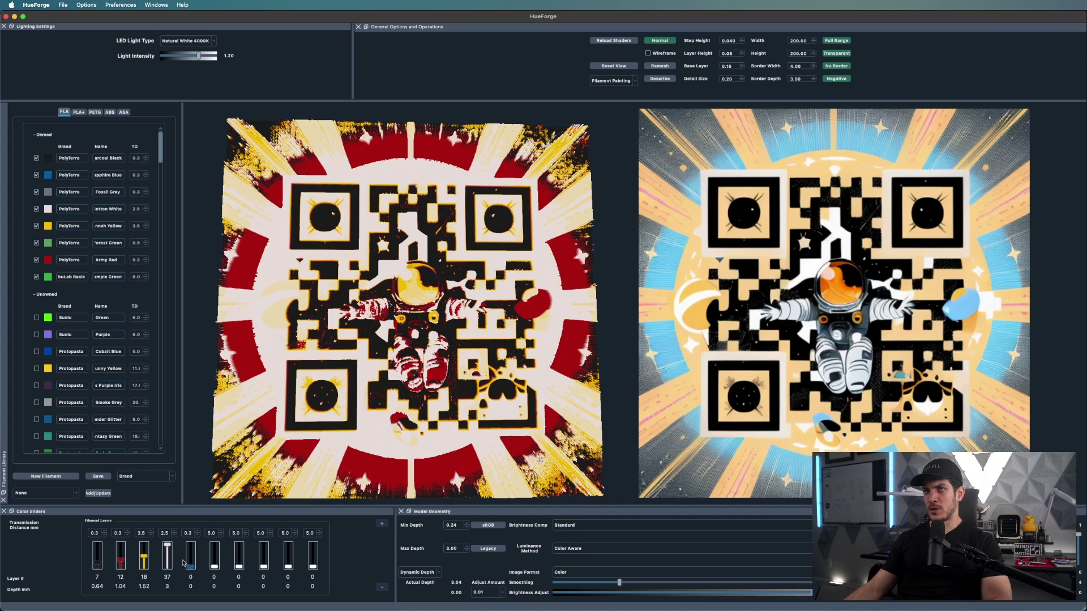
pyautogui.moveTo(193, 569); pyautogui.dragTo(195, 562)
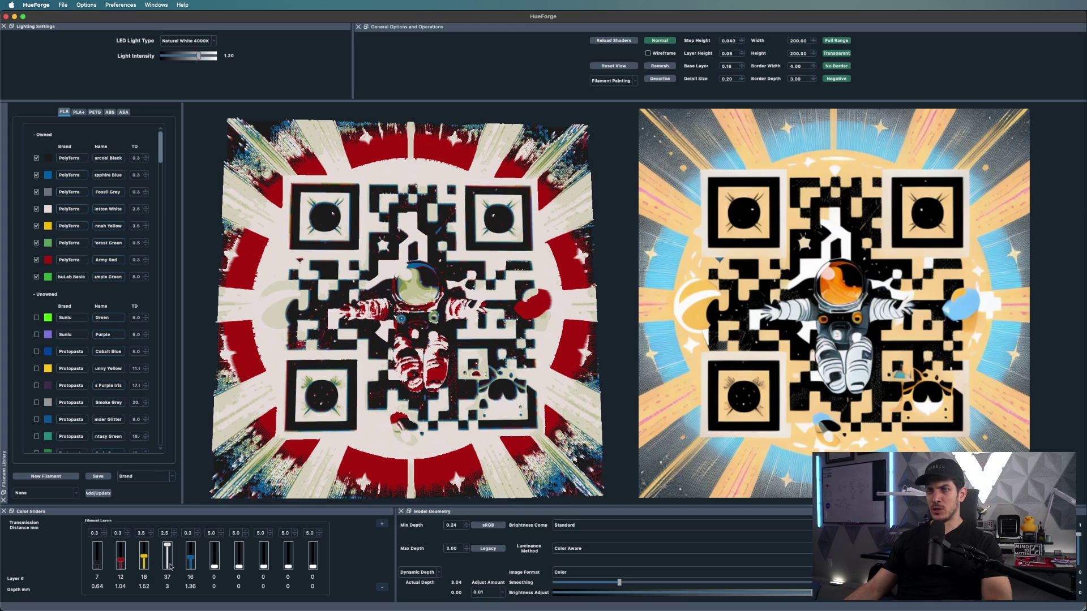
pyautogui.moveTo(146, 559); pyautogui.dragTo(146, 557)
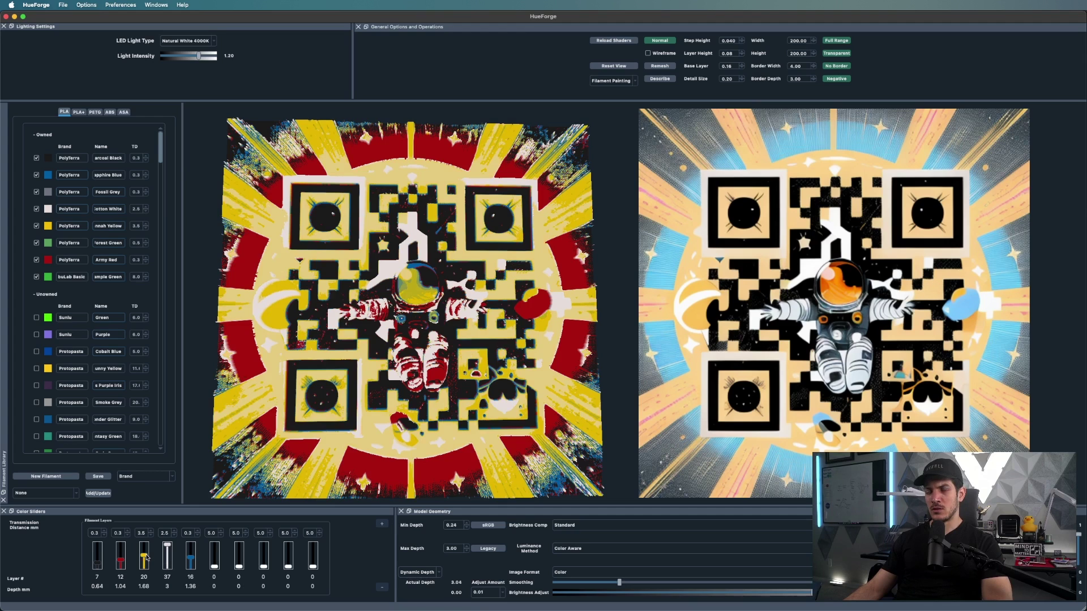
pyautogui.moveTo(121, 562); pyautogui.dragTo(123, 559)
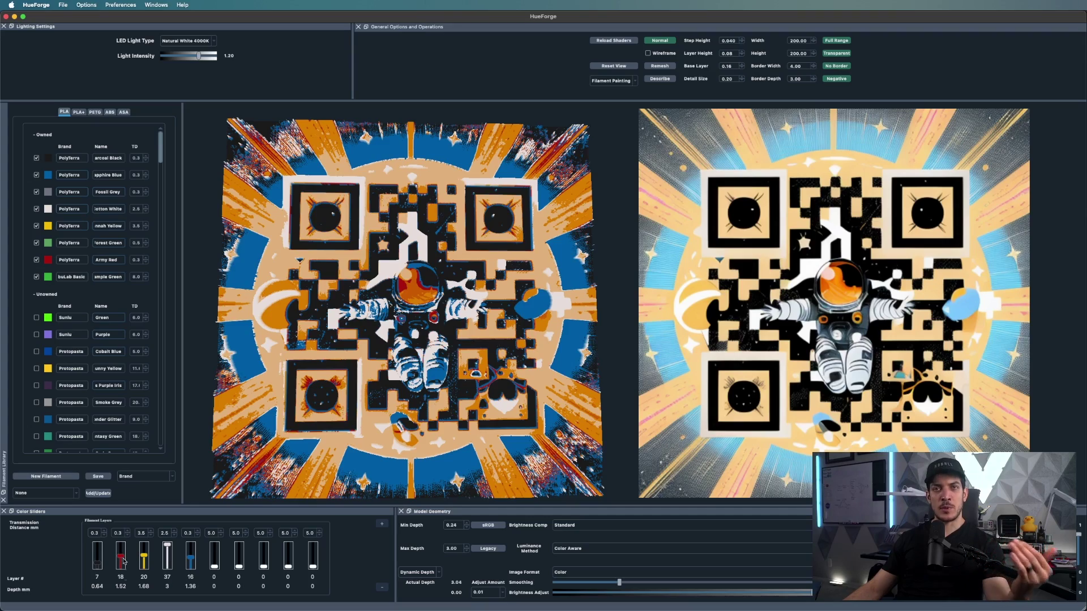
# Save the project as "Astronaut QR Code" in the HueForge folder
pyautogui.moveTo(408, 272); pyautogui.dragTo(449, 416)
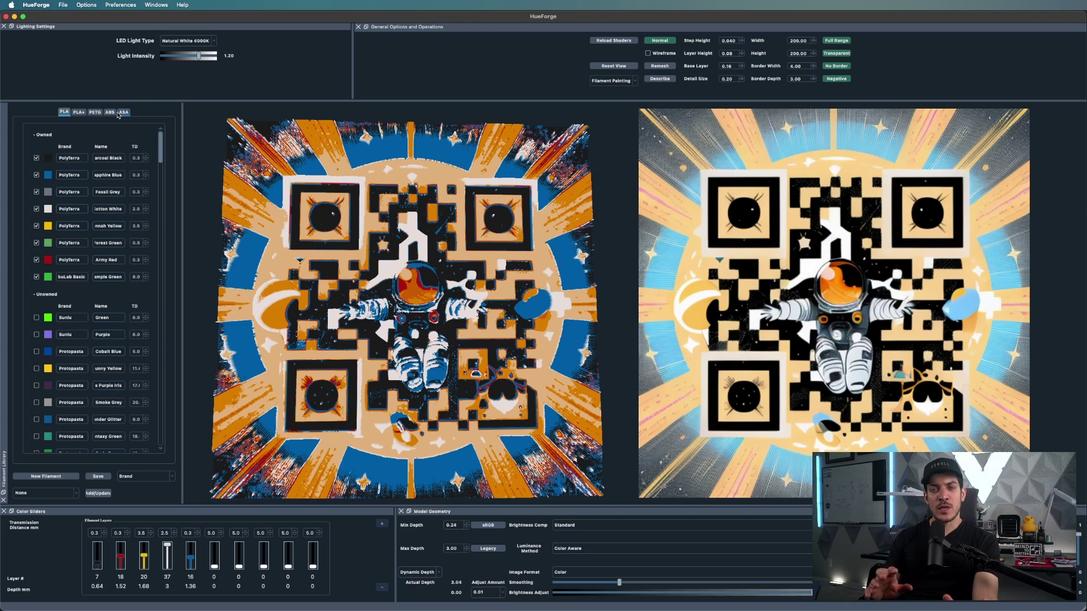
pyautogui.click(62, 5)
pyautogui.click(74, 36)
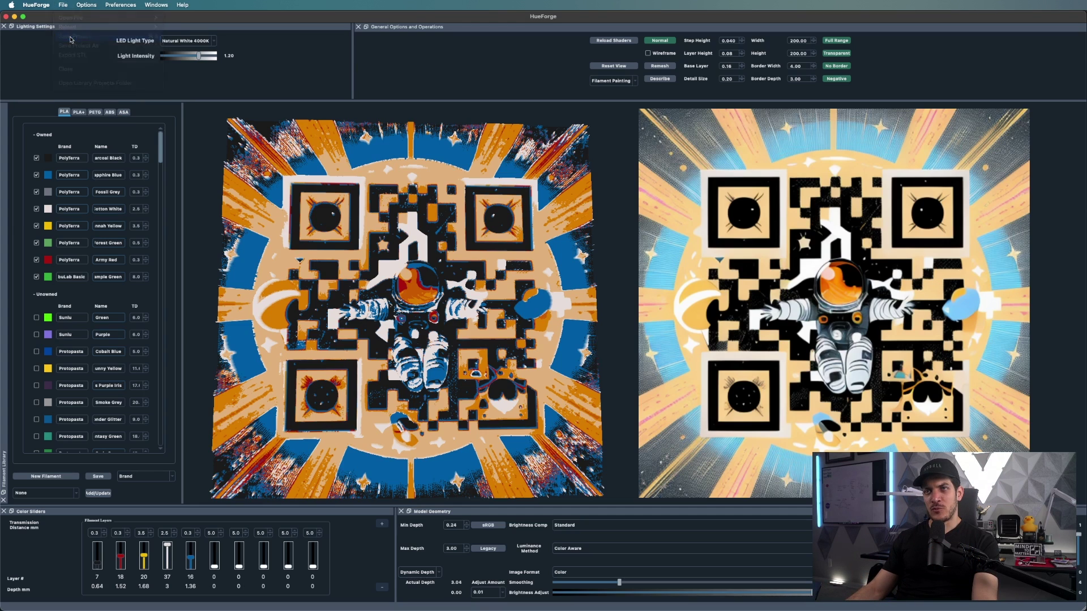
pyautogui.write('Astronaut QR Code')
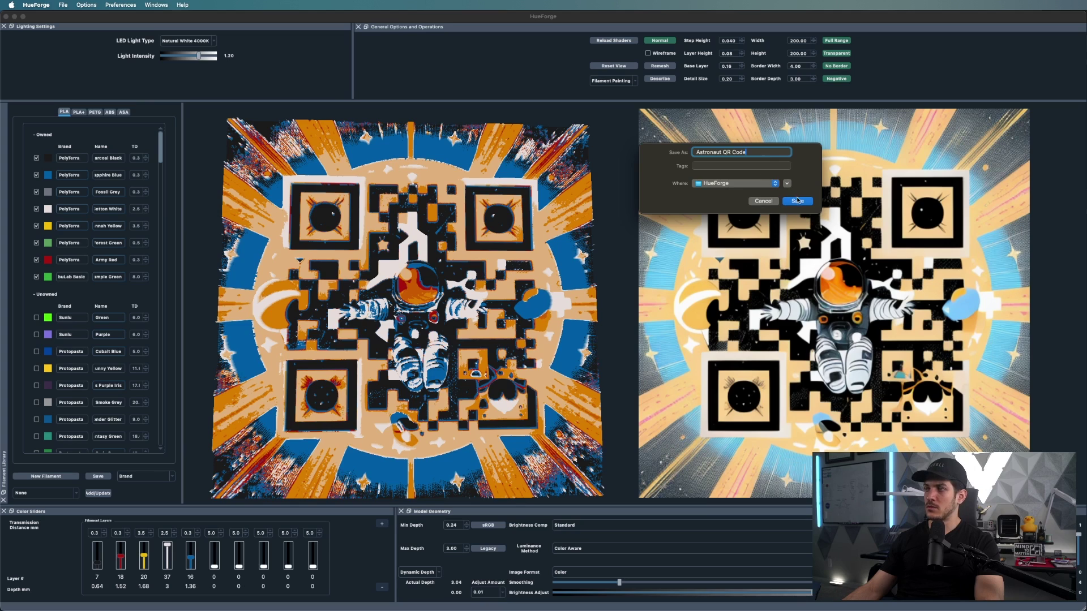
pyautogui.click(797, 201)
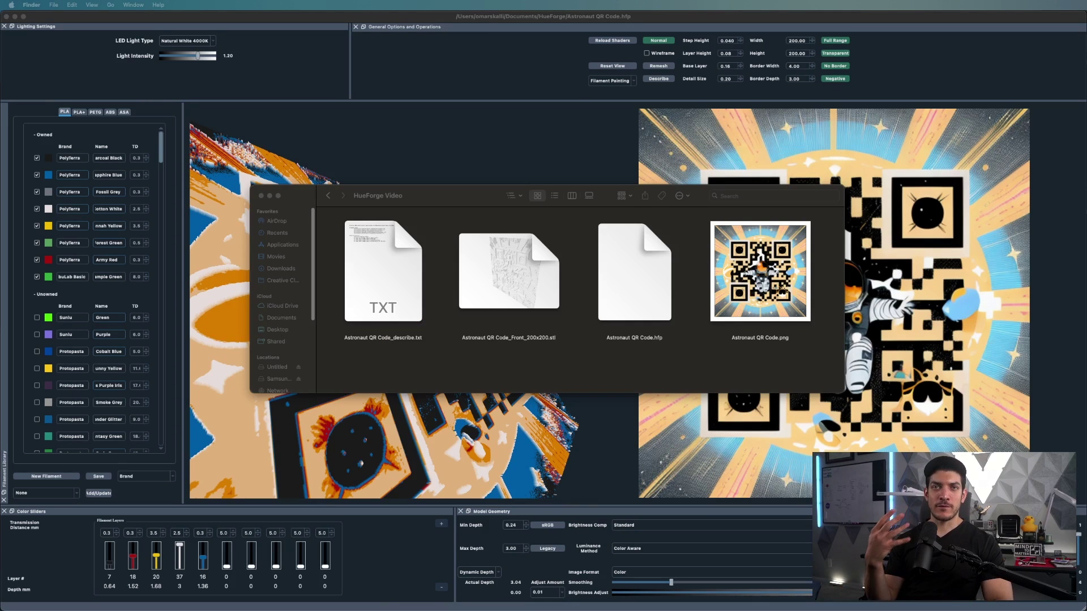
# Look over the project files in the HueForge Video folder in Finder and open Astronaut QR Code_describe.txt
pyautogui.click(719, 294)
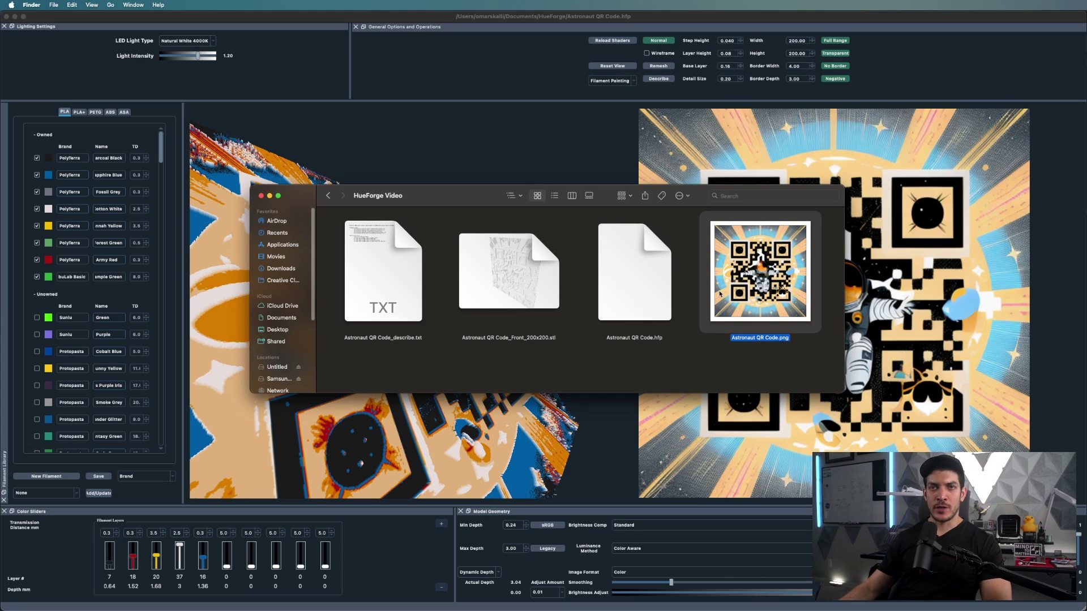
pyautogui.click(627, 321)
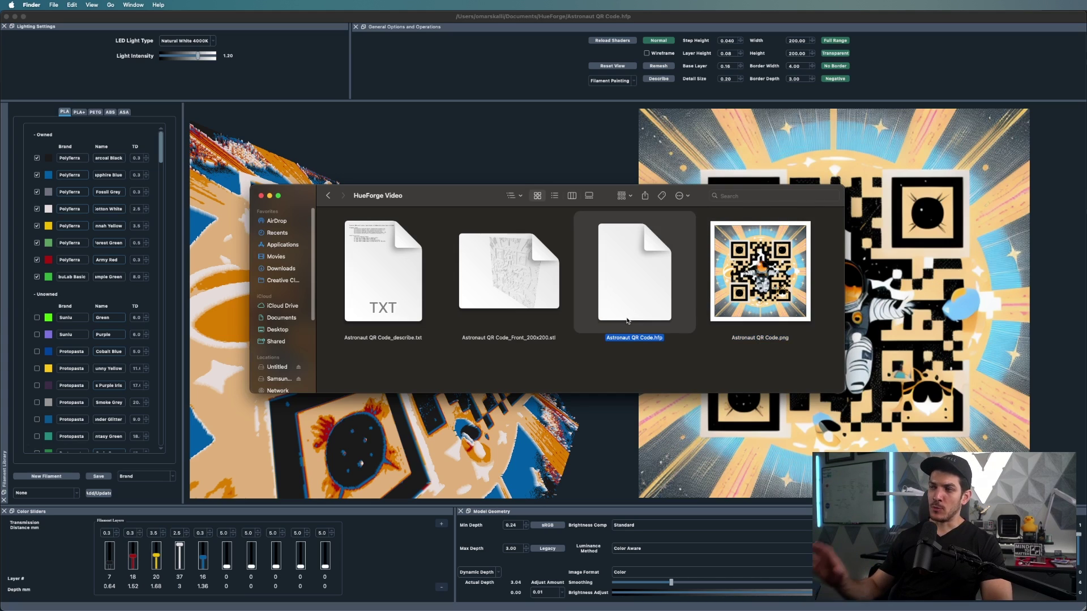
pyautogui.click(544, 310)
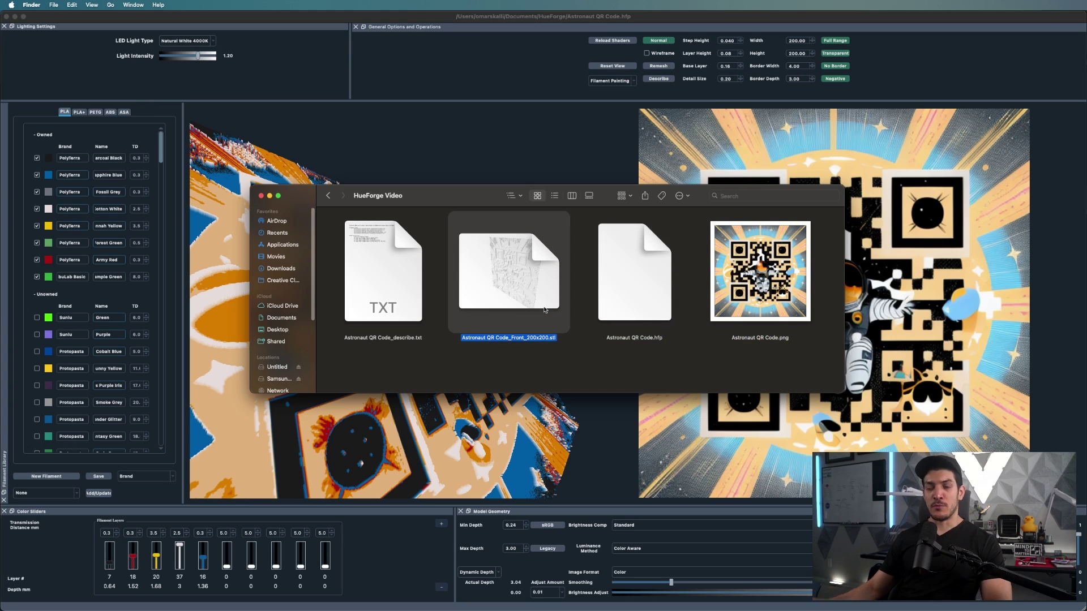
pyautogui.click(408, 279)
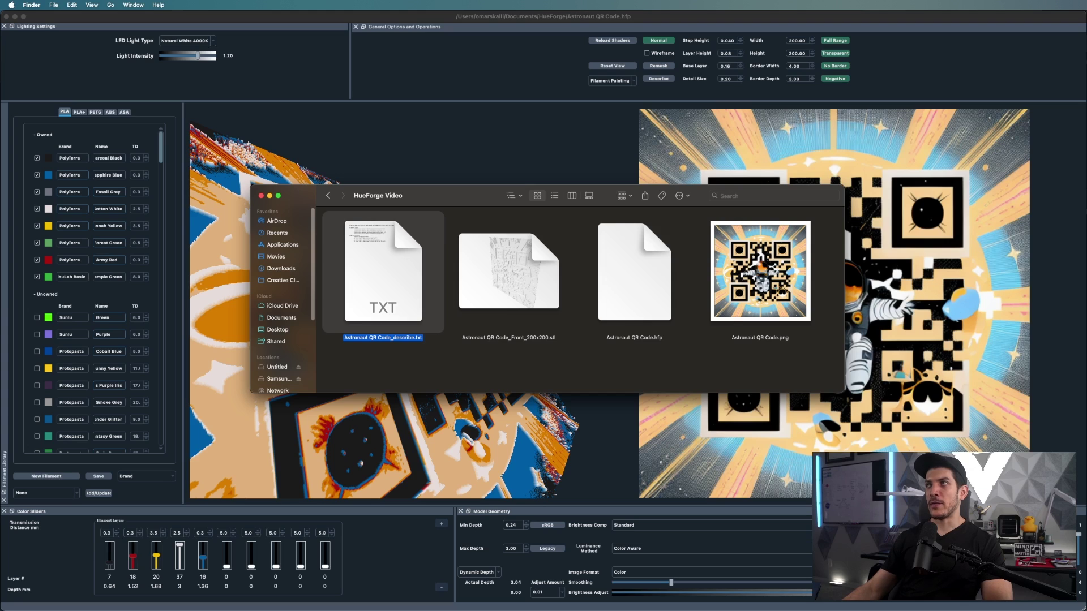
pyautogui.press('super+o')
pyautogui.moveTo(351, 147); pyautogui.dragTo(214, 179)
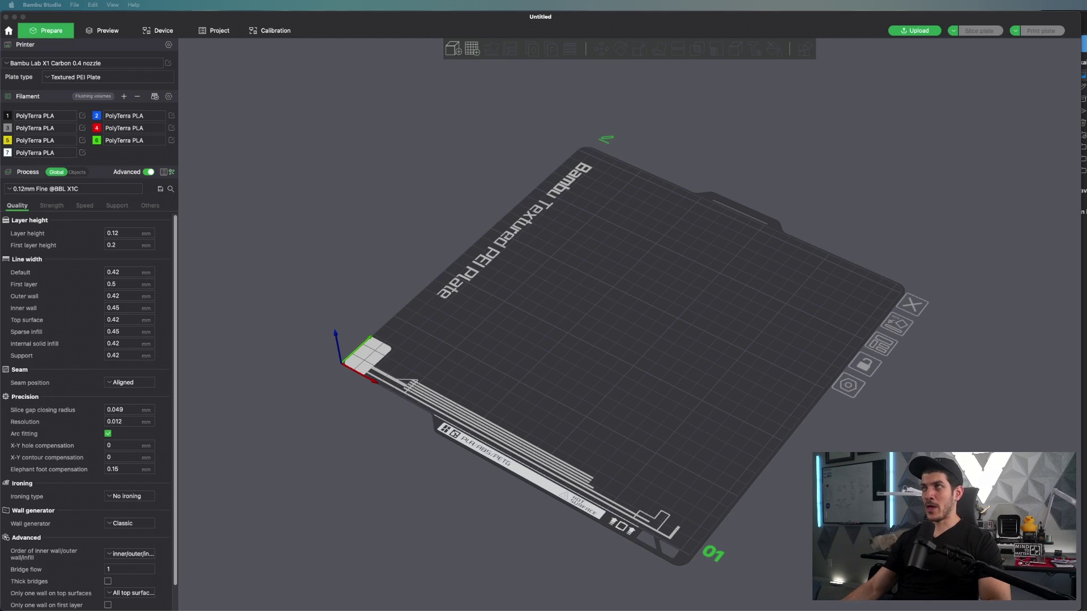
# Import Astronaut QR Code_Front_200x200.stl onto the plate and scale it to 100 mm by 100 mm in X and Y
pyautogui.moveTo(532, 17); pyautogui.dragTo(542, 274)
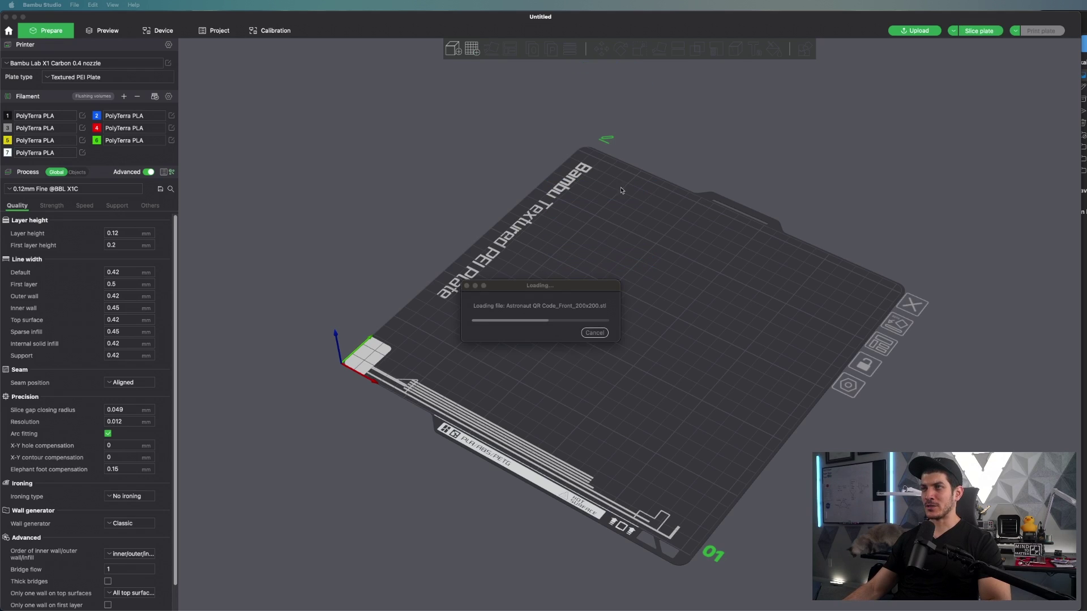
pyautogui.click(639, 49)
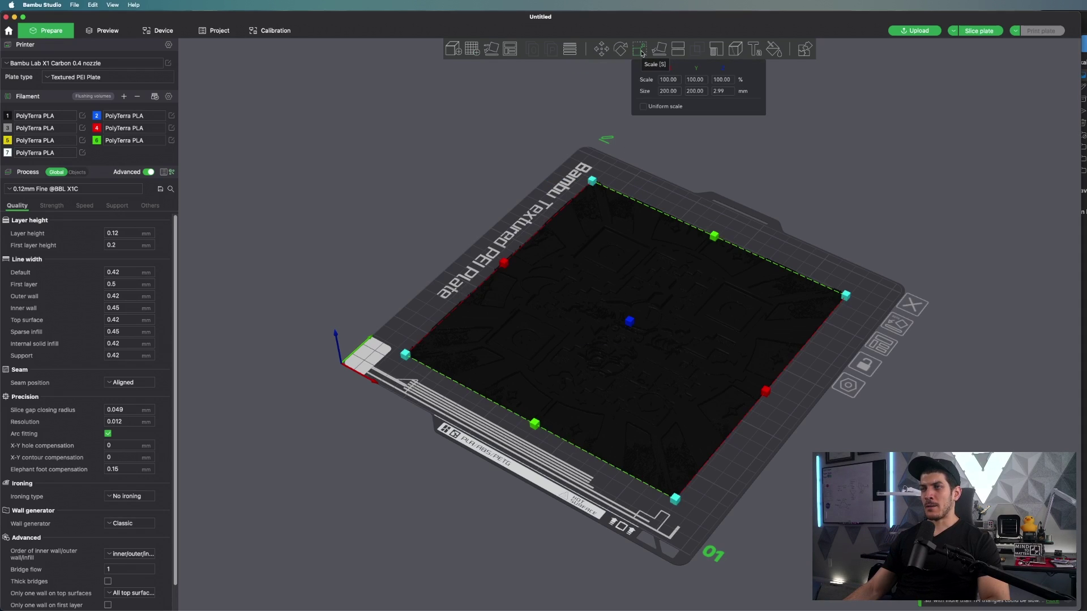
pyautogui.click(668, 91)
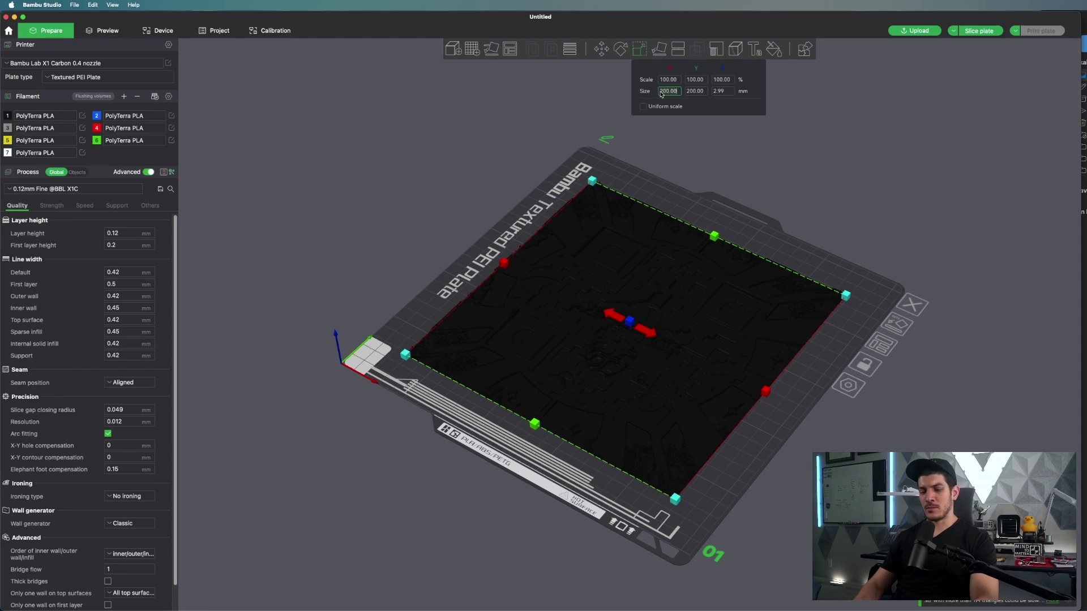
pyautogui.write('100')
pyautogui.click(696, 91)
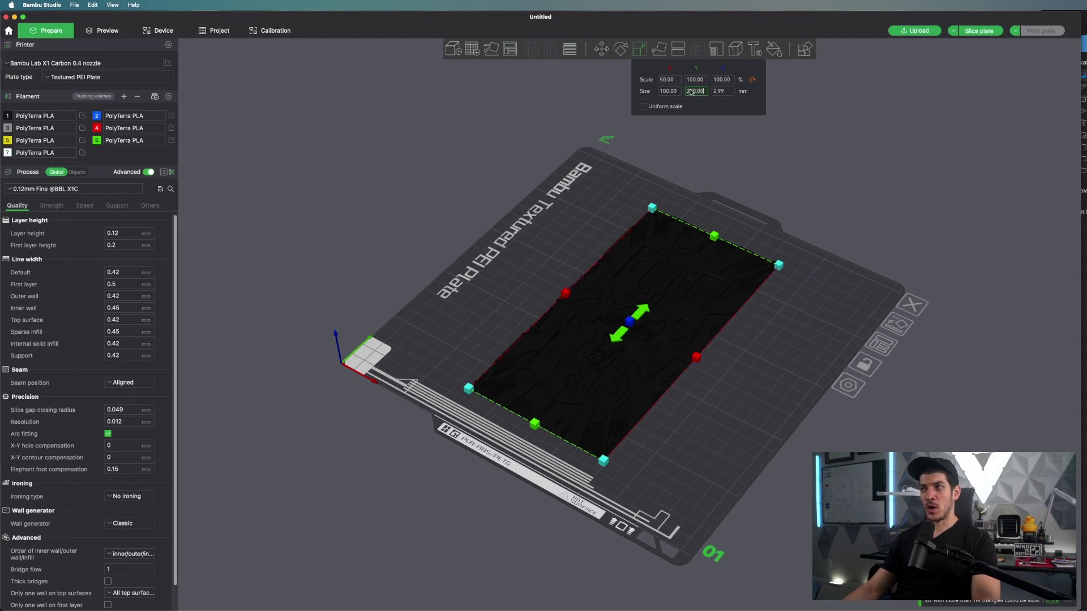
pyautogui.write('100')
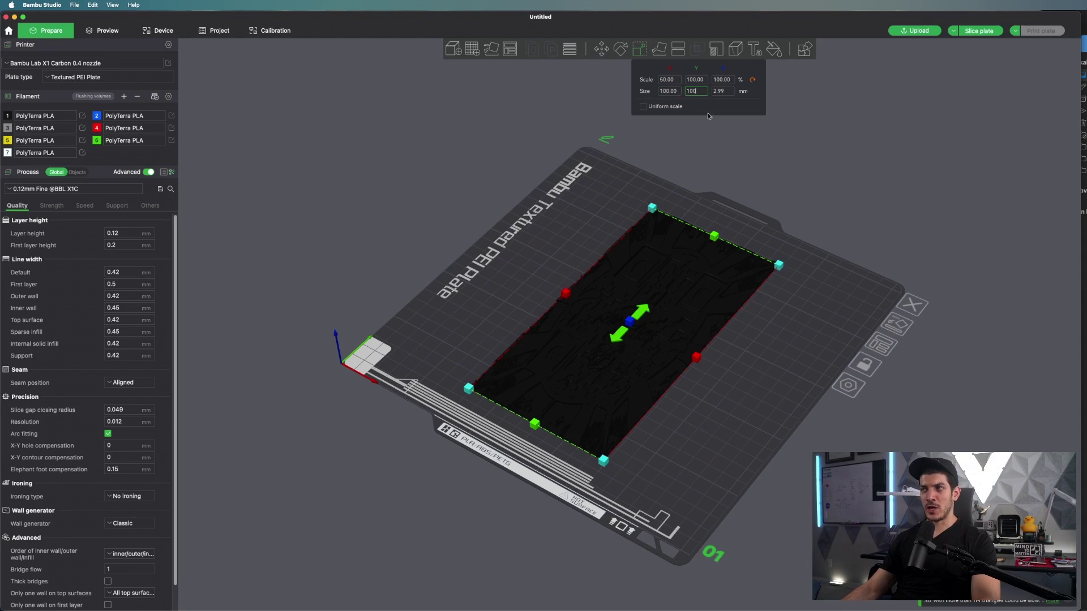
pyautogui.click(783, 189)
# Move the scaled QR code model towards the rear left corner of the build plate
pyautogui.click(623, 323)
pyautogui.moveTo(623, 323); pyautogui.dragTo(616, 285)
pyautogui.click(516, 360)
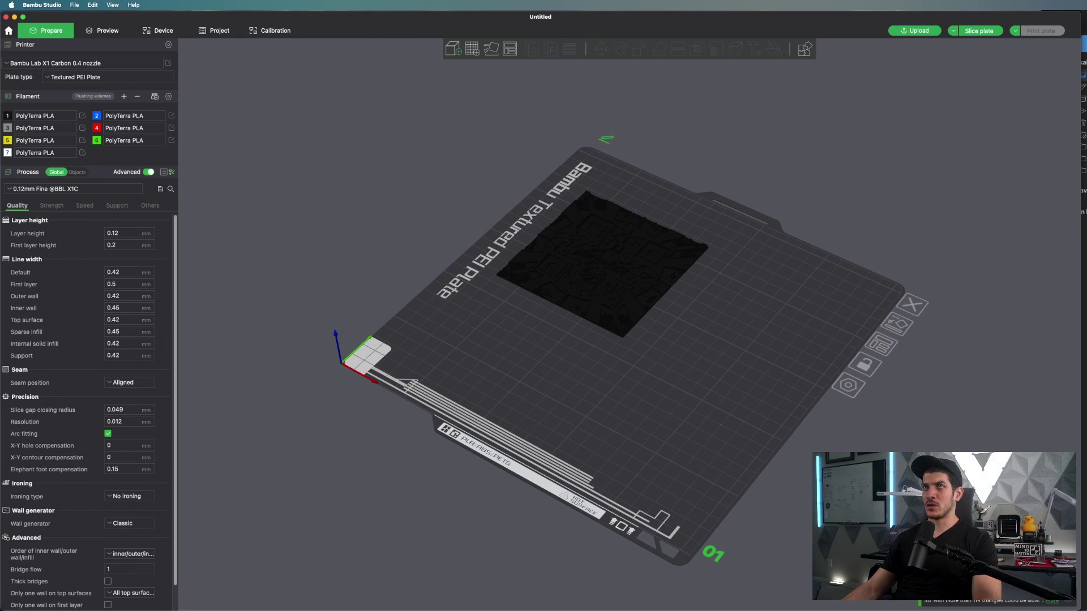
# Consult Astronaut QR Code_describe.txt in TextEdit, then apply the 0.08mm Extra Fine preset with a 0.16 mm first layer height in Bambu Studio
pyautogui.press('super+Tab')
pyautogui.moveTo(495, 172); pyautogui.dragTo(292, 172)
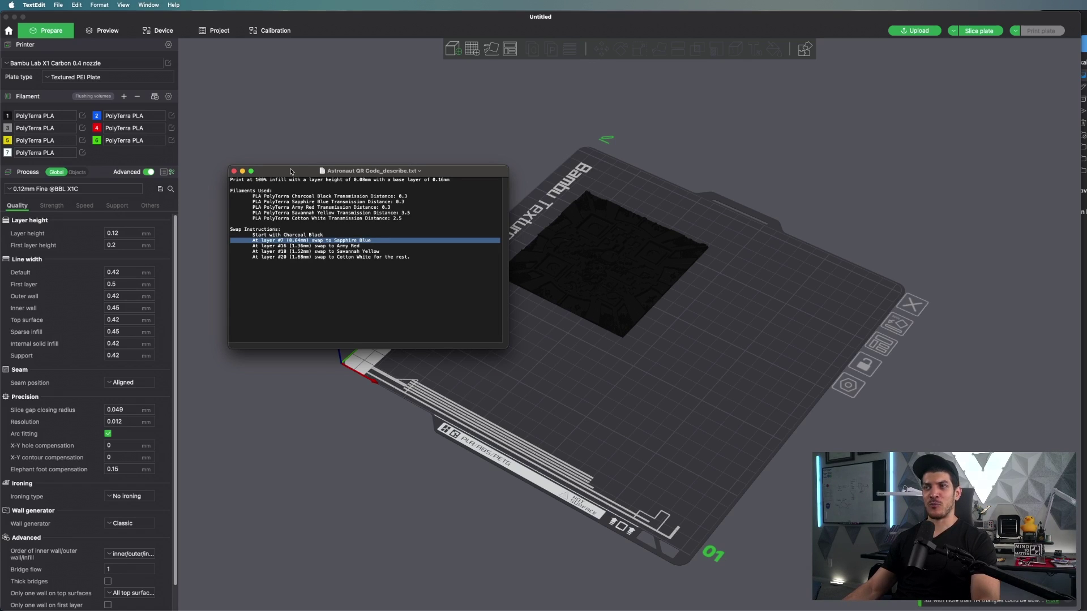
pyautogui.press('super+w')
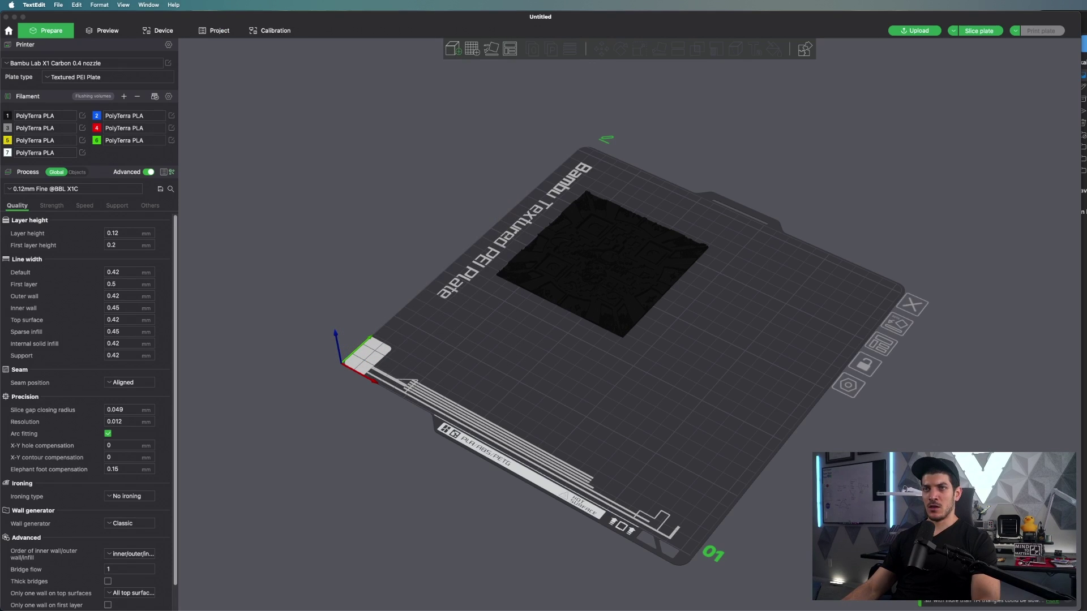
pyautogui.click(45, 188)
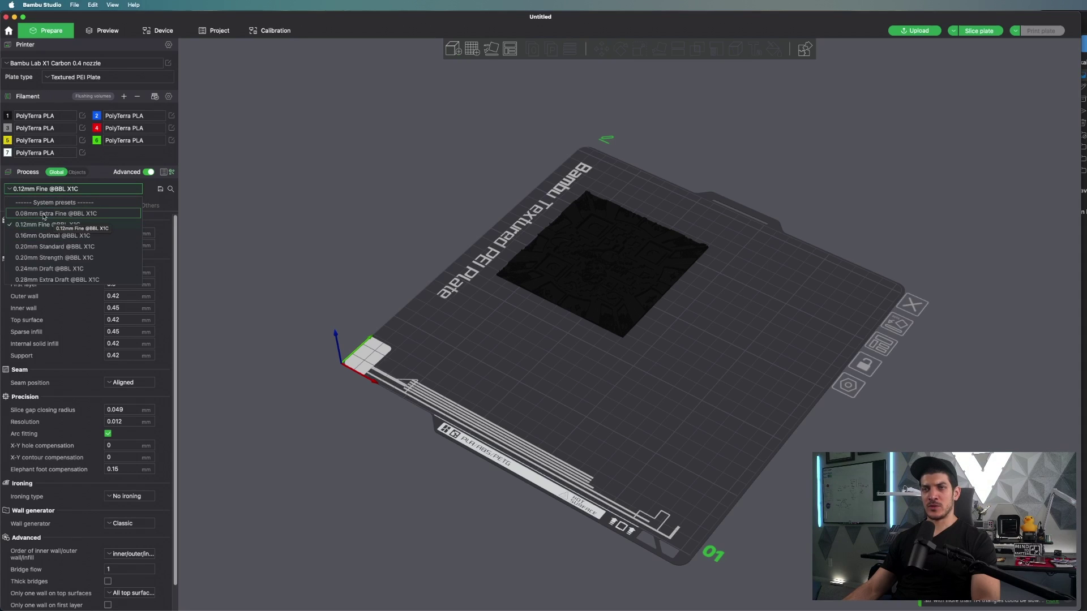
pyautogui.click(44, 214)
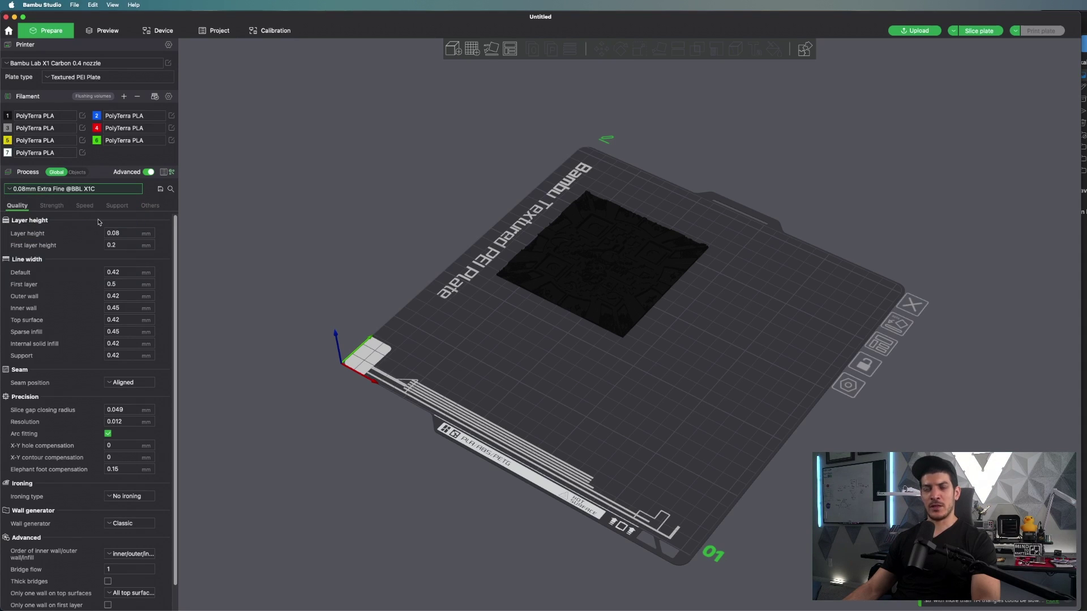
pyautogui.click(130, 245)
pyautogui.press('BackSpace')
pyautogui.write('16')
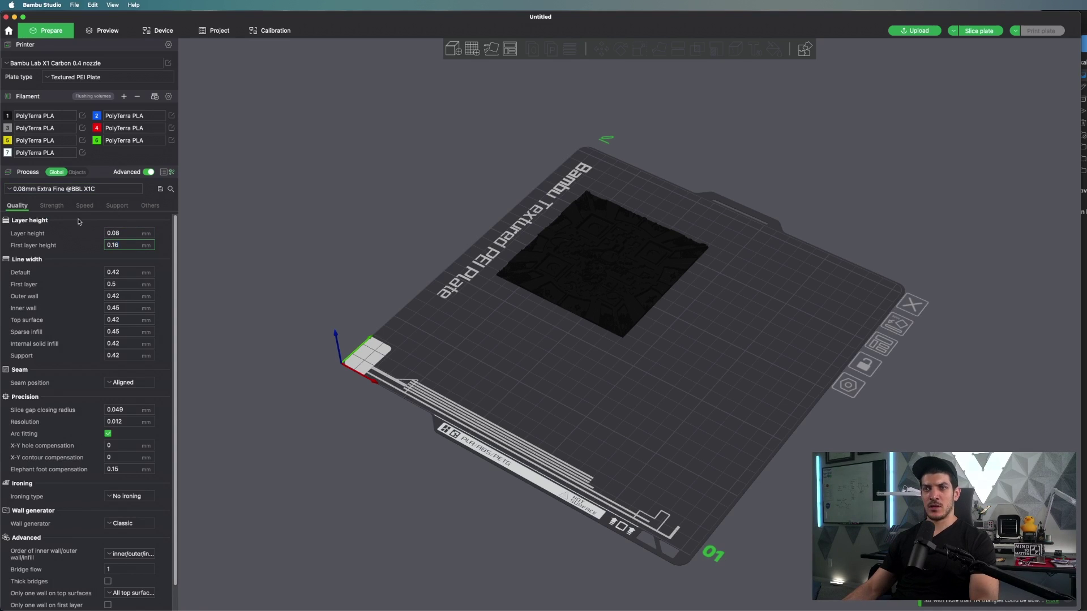
# Set the sparse infill density to 100% and accept the switch to the rectilinear pattern
pyautogui.click(51, 206)
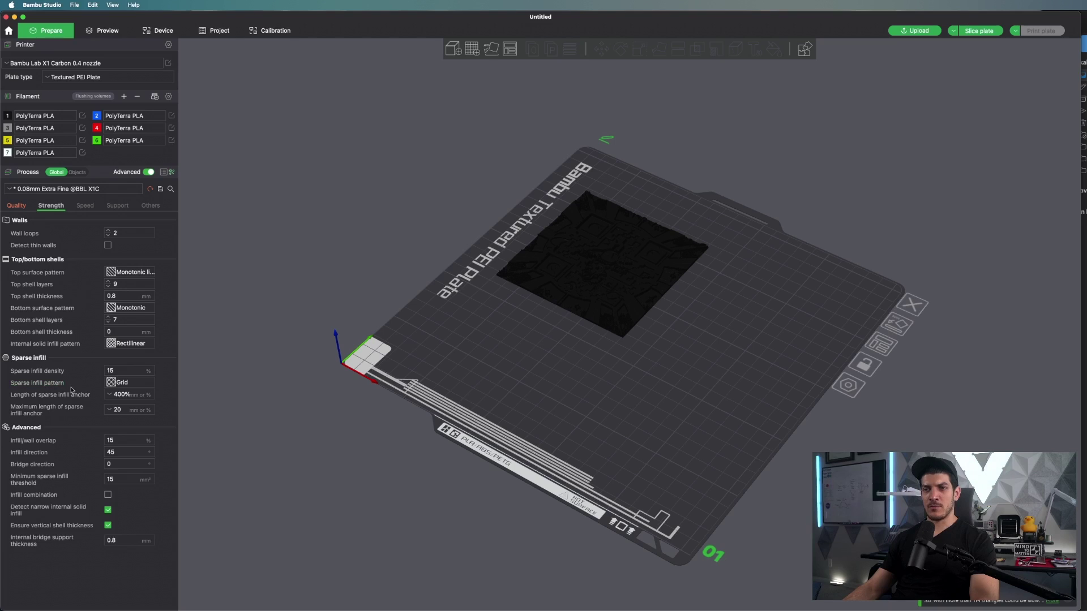
pyautogui.write('100')
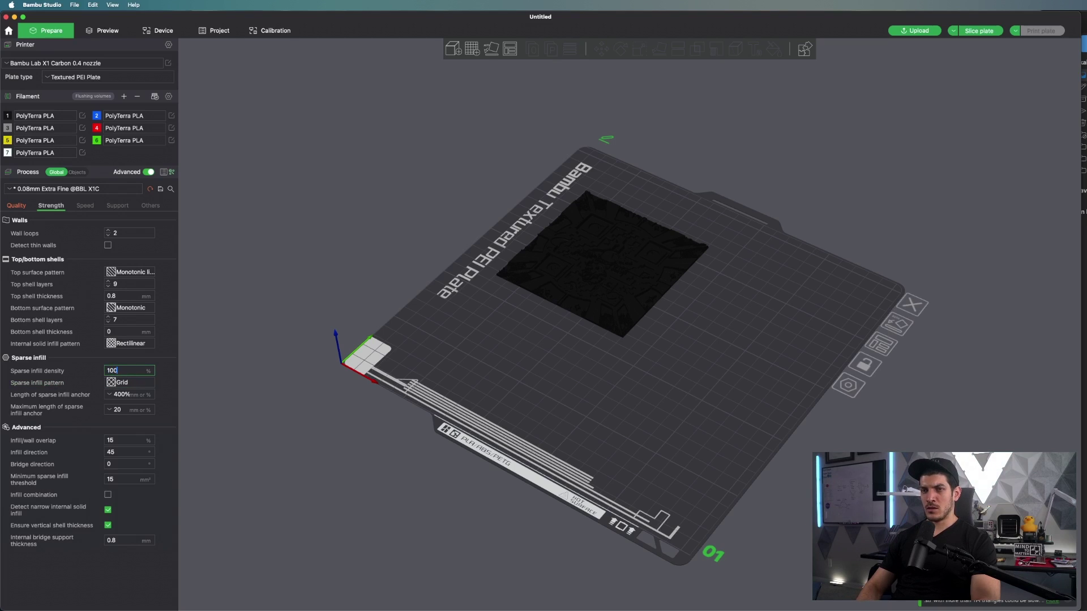
pyautogui.press('Return')
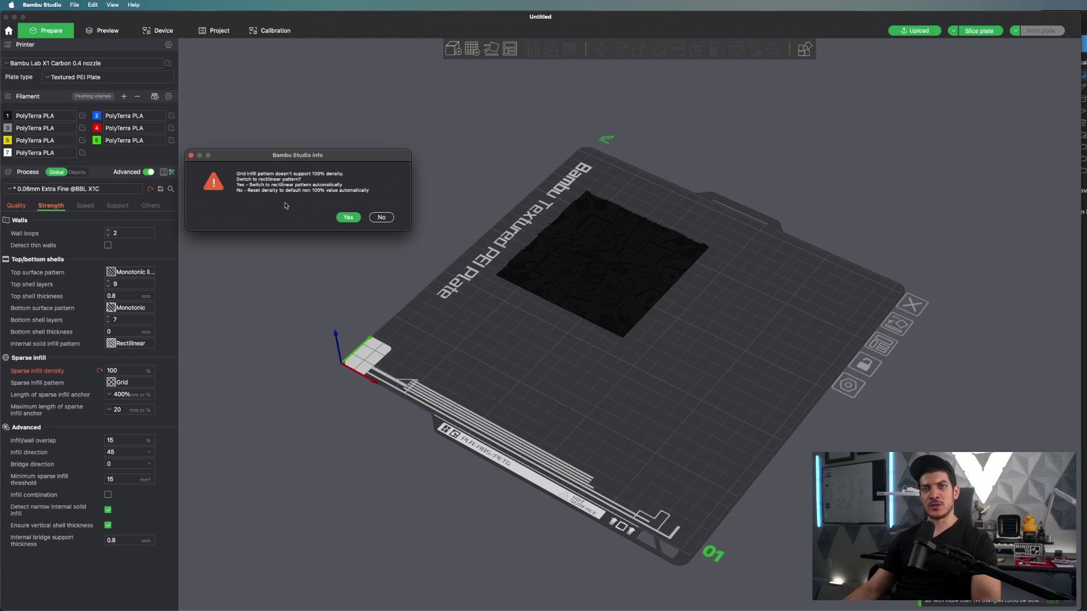
pyautogui.click(348, 218)
# Slice the plate and set the preview's color scheme to Filament
pyautogui.scroll(5, 962, 244)
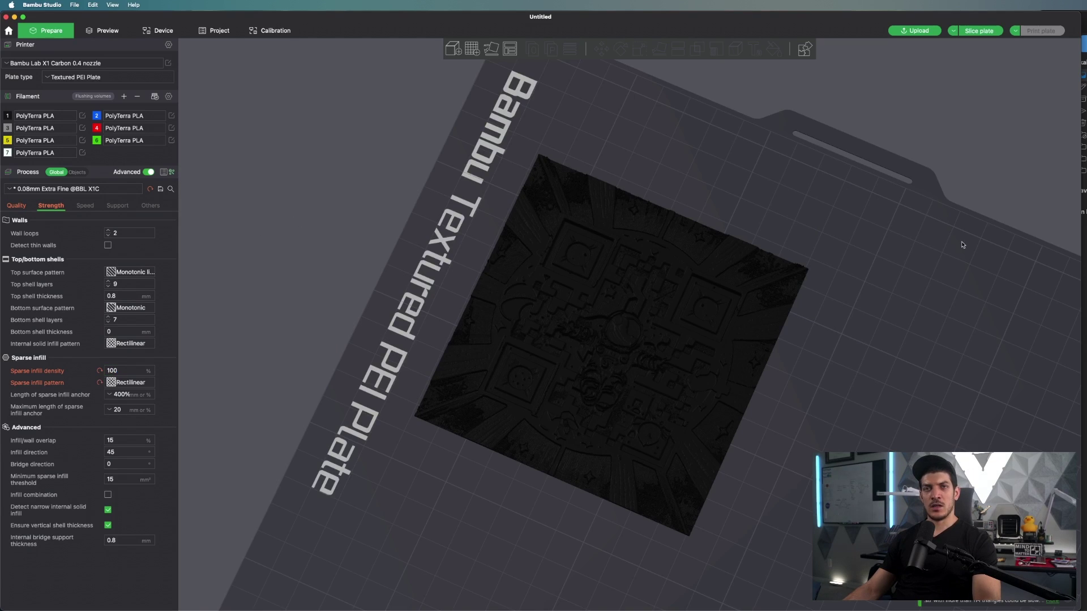
pyautogui.click(975, 32)
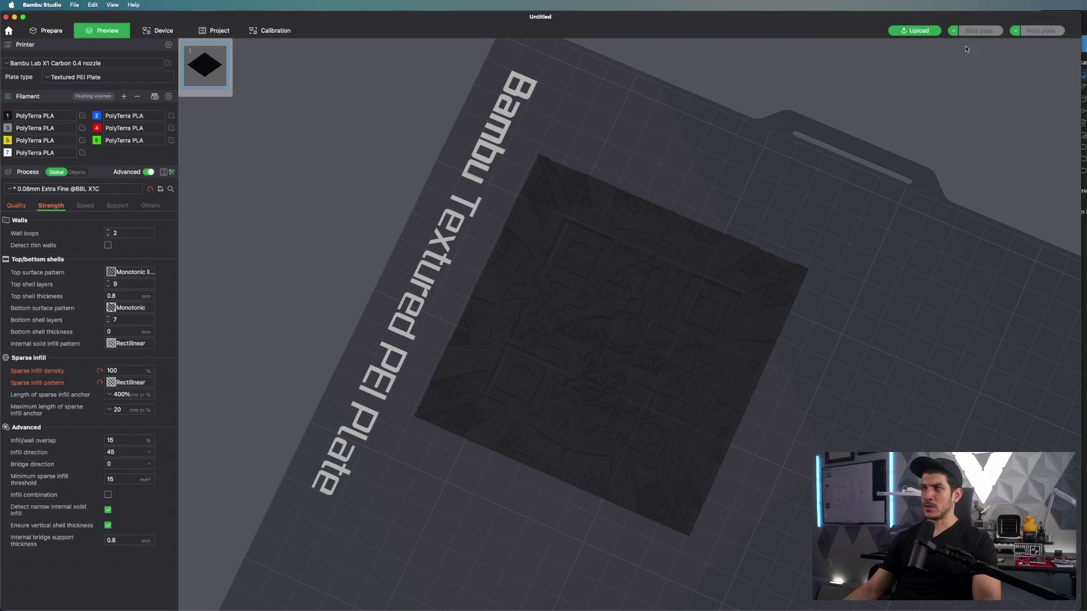
pyautogui.moveTo(872, 368); pyautogui.dragTo(807, 331, button='right')
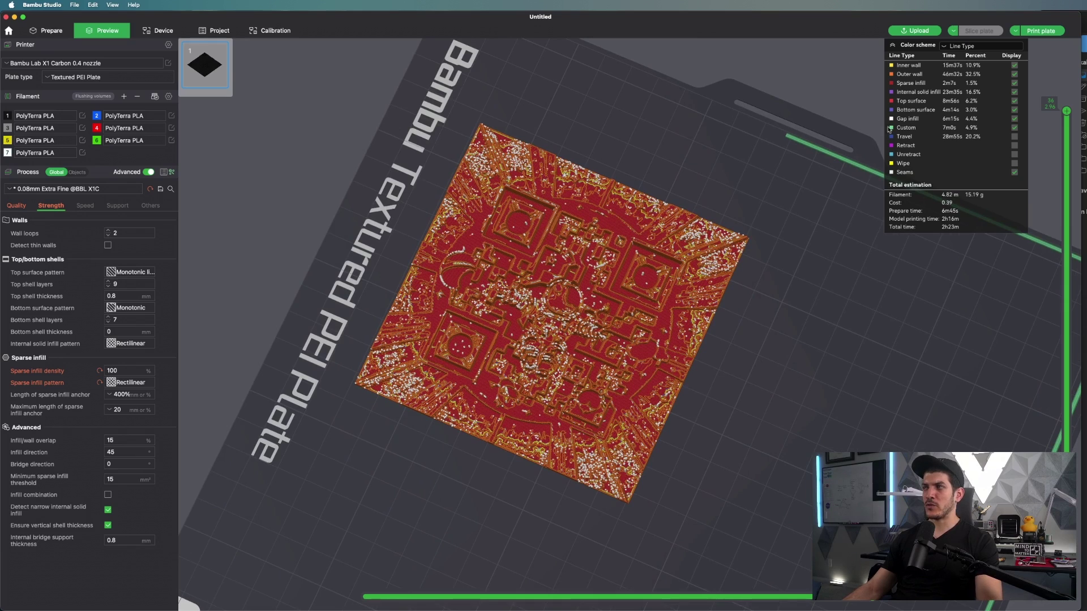
pyautogui.click(951, 49)
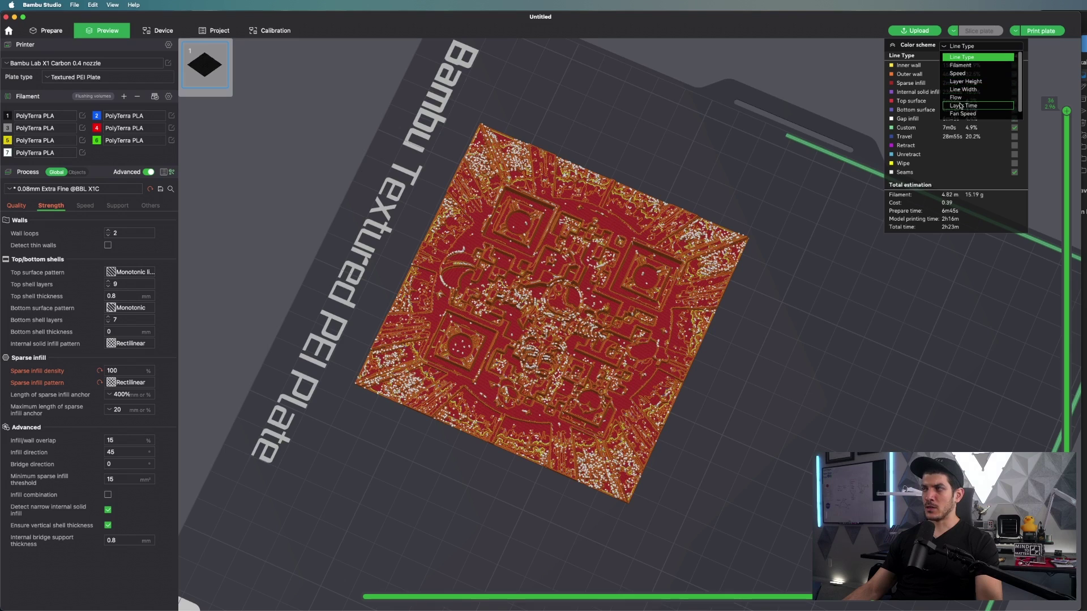
pyautogui.click(972, 66)
pyautogui.moveTo(851, 327); pyautogui.dragTo(631, 357)
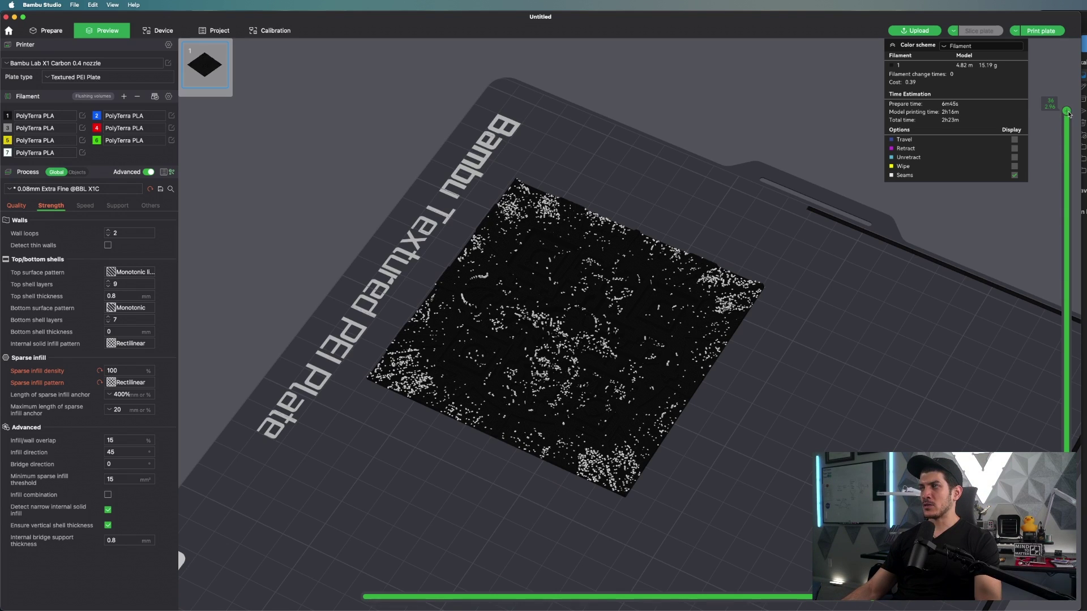
# Check the swap instructions in Astronaut QR Code_describe.txt and add a change to blue filament 2 at layer 7
pyautogui.moveTo(1066, 113); pyautogui.dragTo(1066, 135)
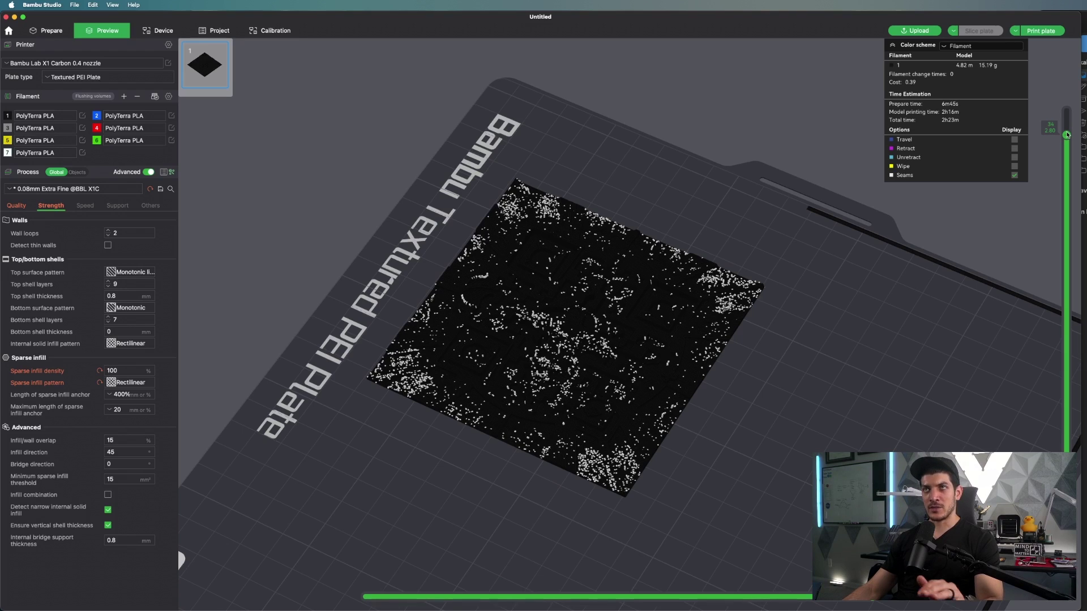
pyautogui.press('cmd+Tab')
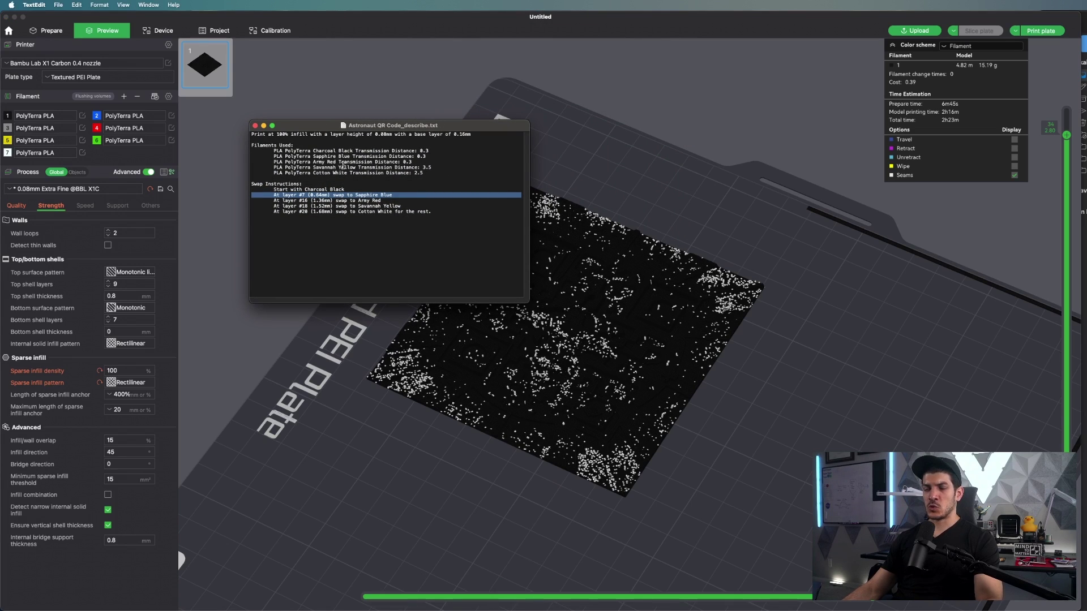
pyautogui.press('super+w')
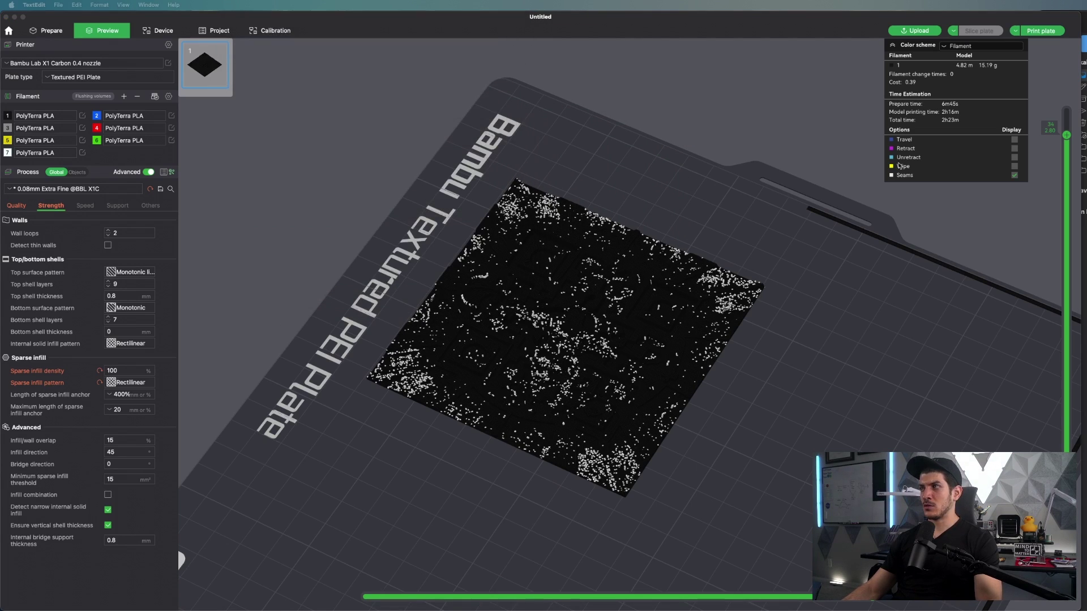
pyautogui.moveTo(1066, 136); pyautogui.dragTo(1067, 453)
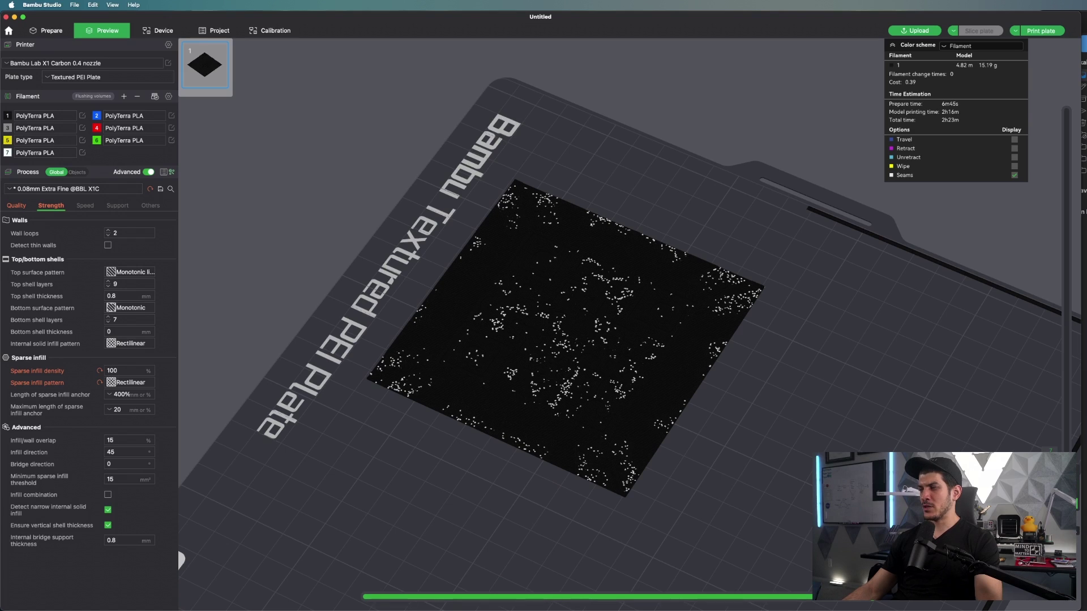
# Add a change to red filament 4 at layer 16 (1.36 mm)
pyautogui.moveTo(1065, 451); pyautogui.dragTo(1067, 351)
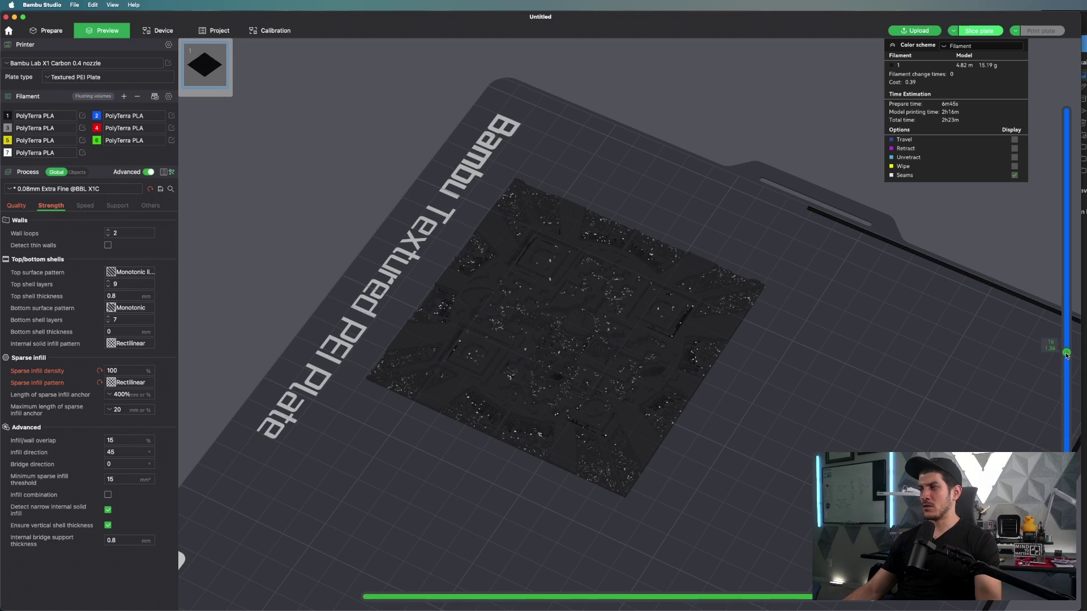
pyautogui.rightClick(1067, 352)
pyautogui.moveTo(1049, 393)
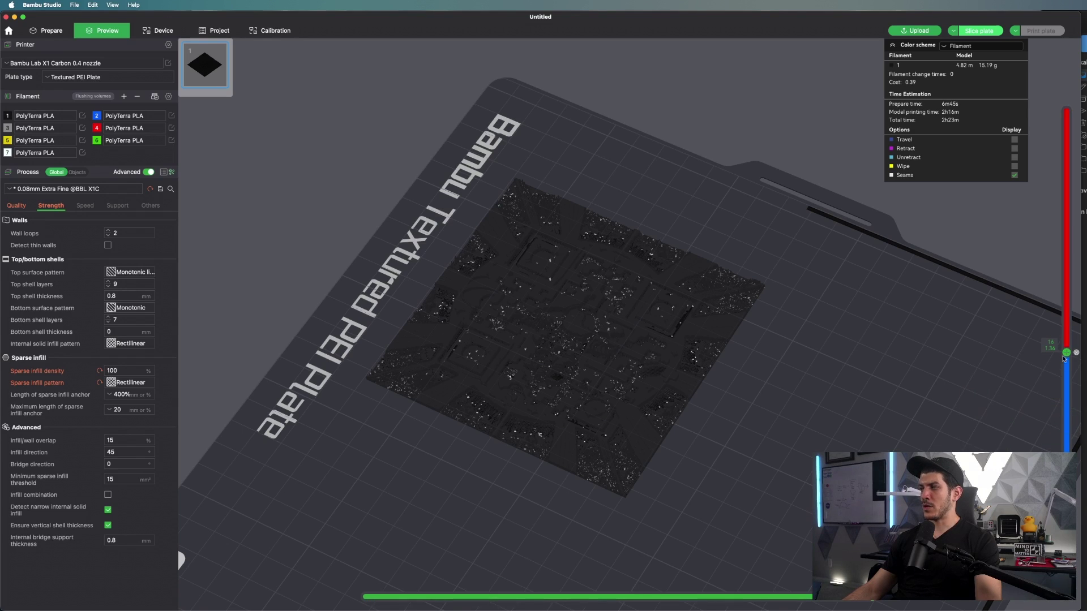
# Add a change to yellow filament 5 at layer 18 (1.52 mm)
pyautogui.moveTo(1068, 353); pyautogui.dragTo(1066, 328)
pyautogui.rightClick(1067, 328)
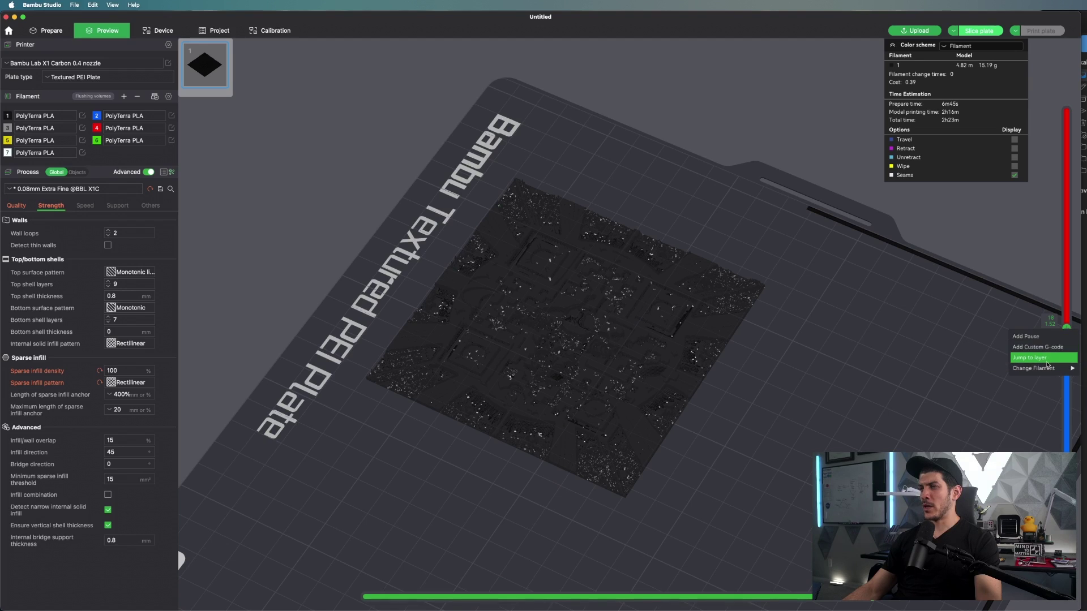
pyautogui.moveTo(1045, 369)
pyautogui.click(980, 411)
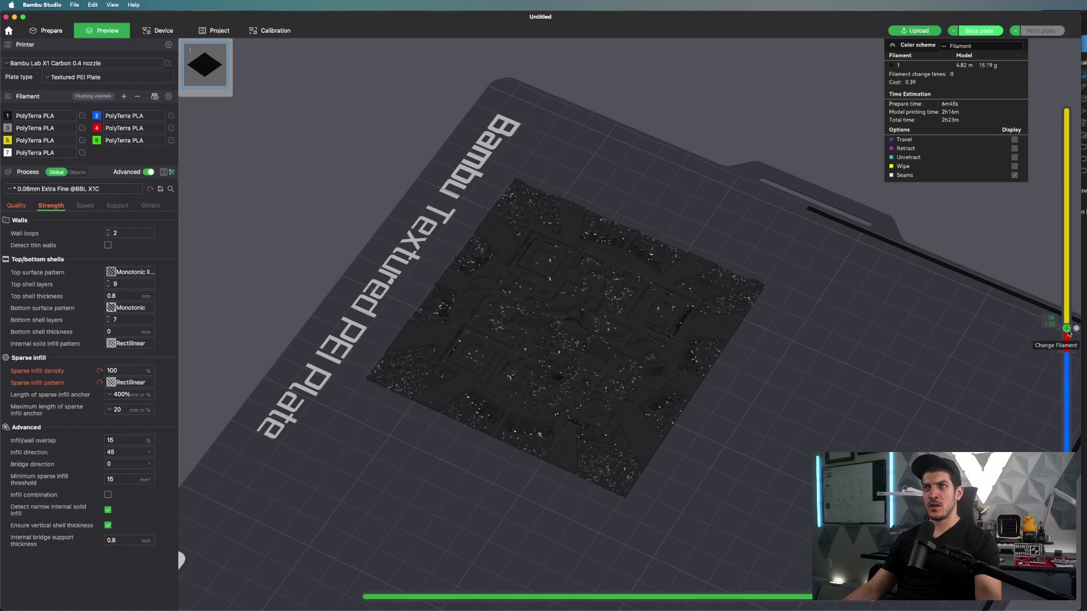
# Add a change to white filament 7 at layer 20 (1.68 mm)
pyautogui.moveTo(1066, 328); pyautogui.dragTo(1066, 304)
pyautogui.rightClick(1067, 304)
pyautogui.moveTo(1045, 346)
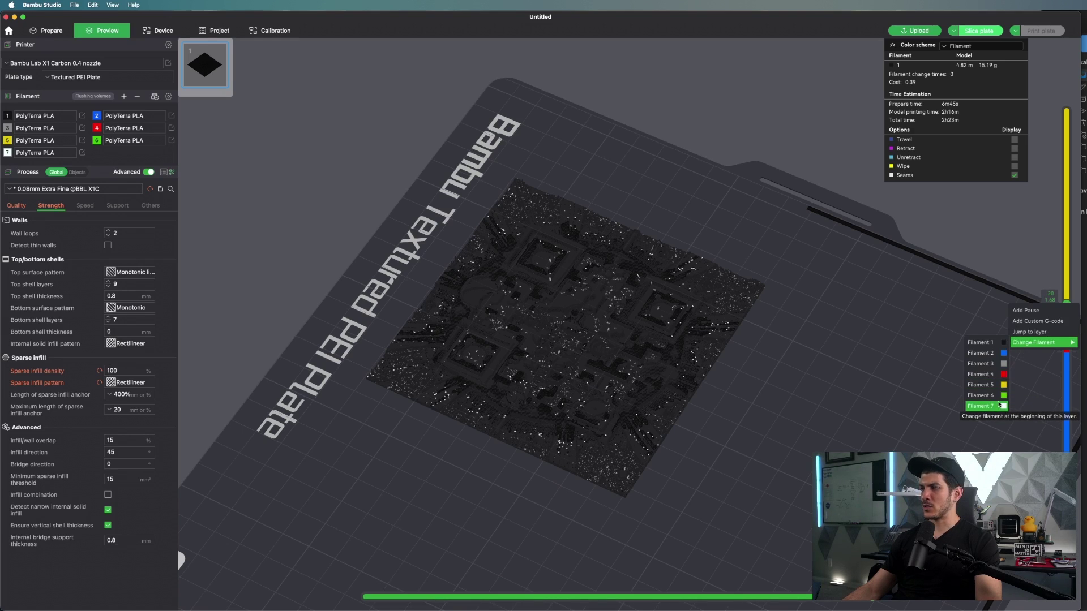
pyautogui.click(999, 407)
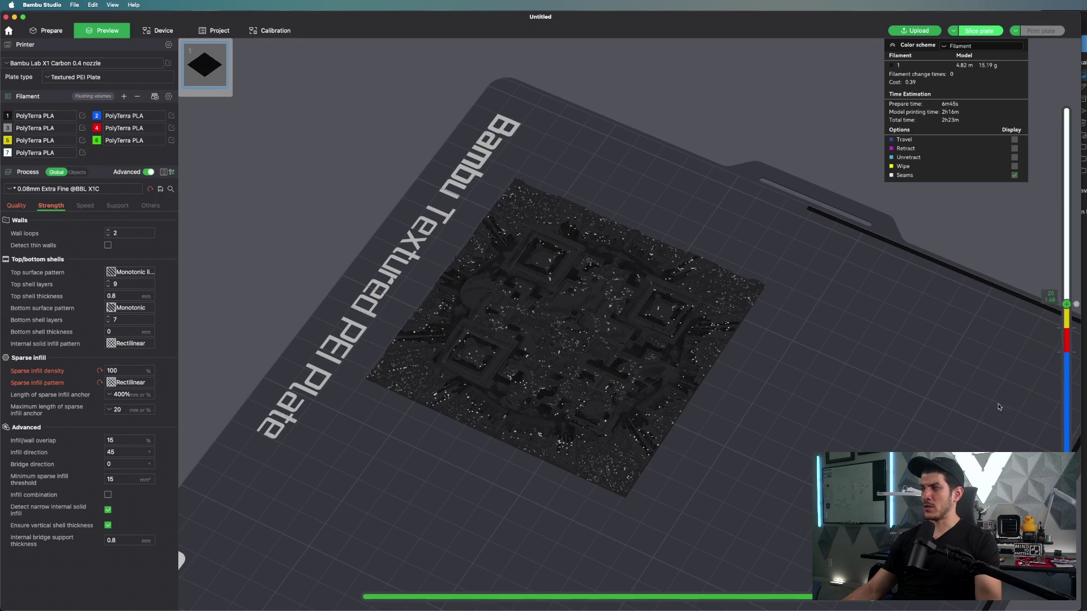
# Slice the plate again with the filament changes and open the print job dialog for sending it to the printer
pyautogui.click(978, 33)
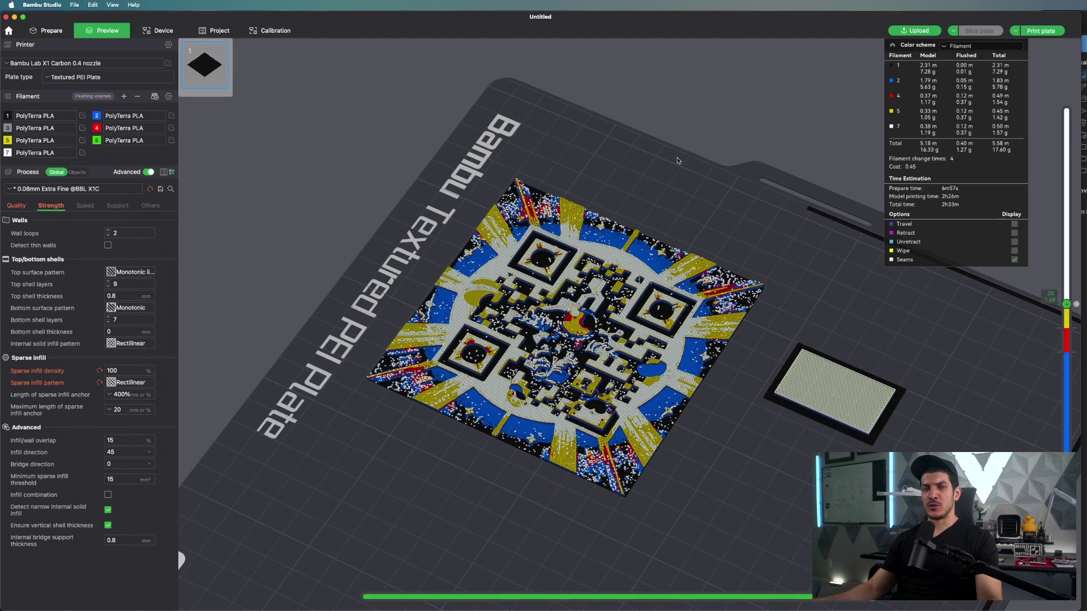
pyautogui.moveTo(679, 160); pyautogui.dragTo(679, 237)
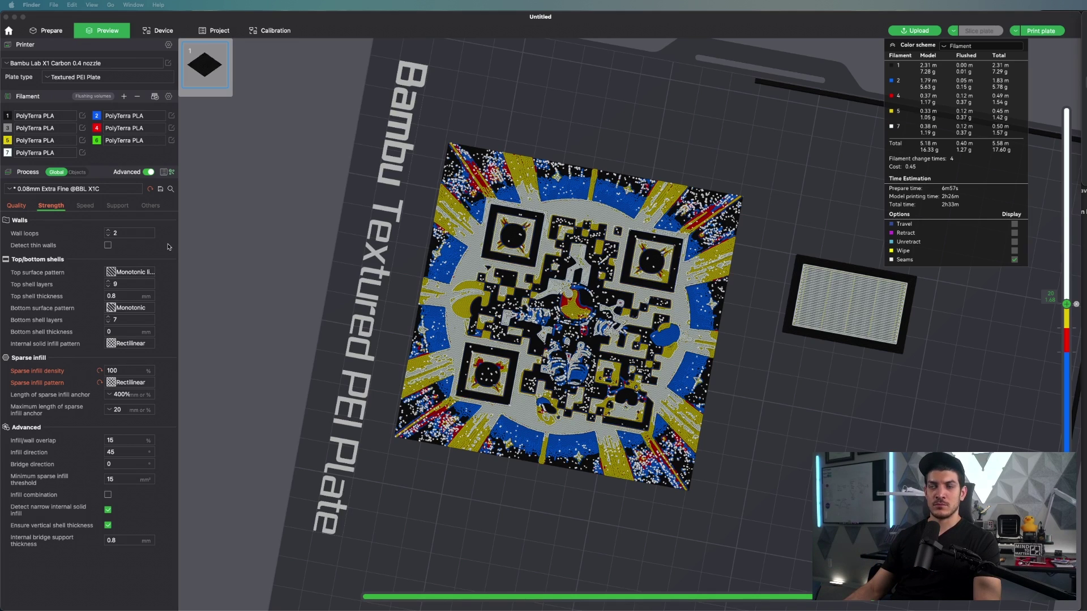
pyautogui.click(1043, 31)
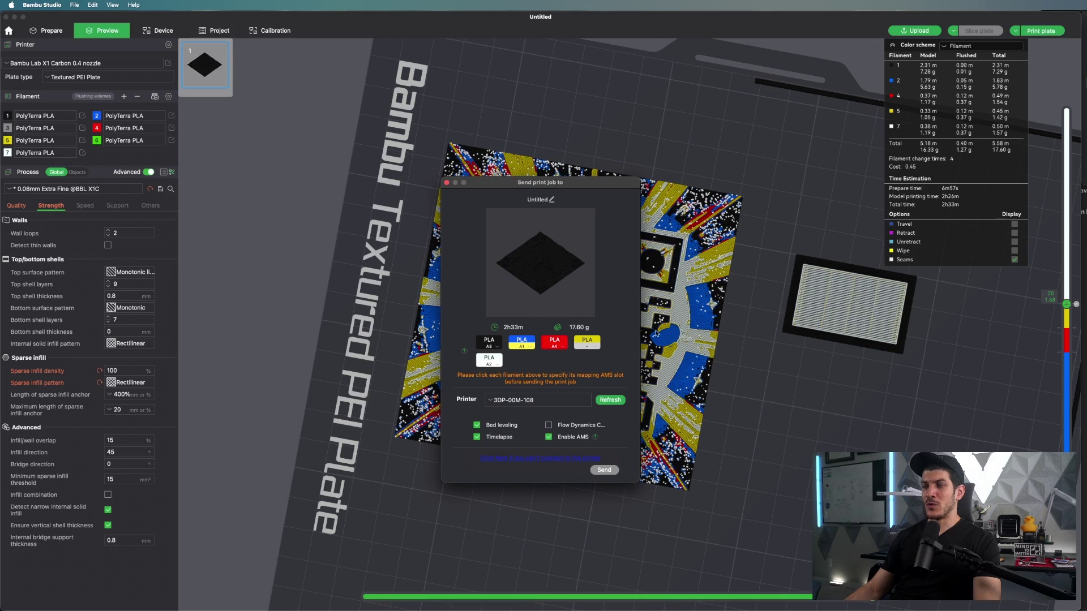
pyautogui.moveTo(462, 347)
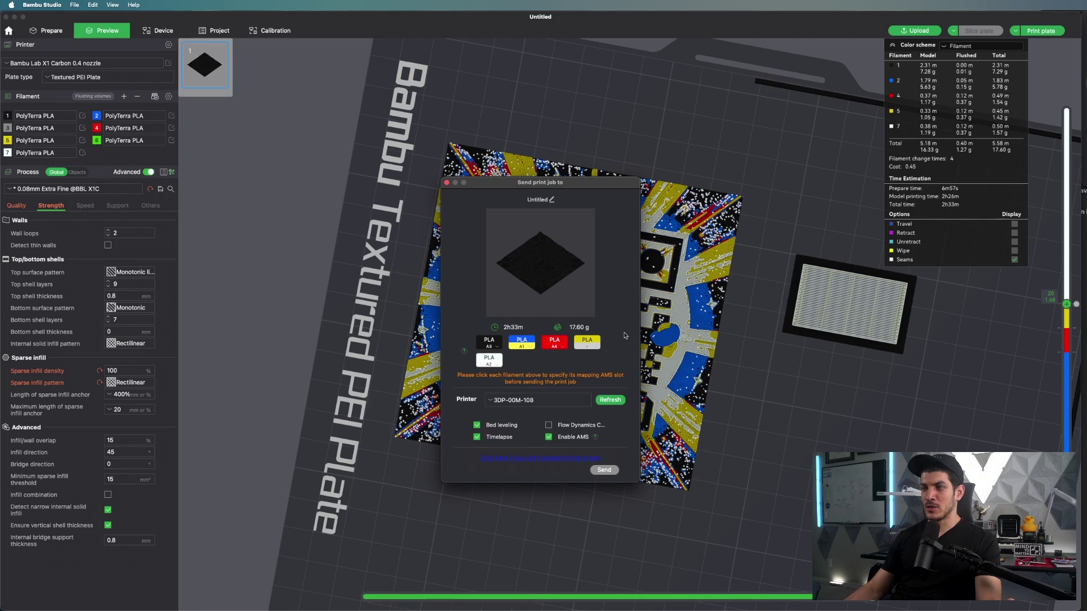